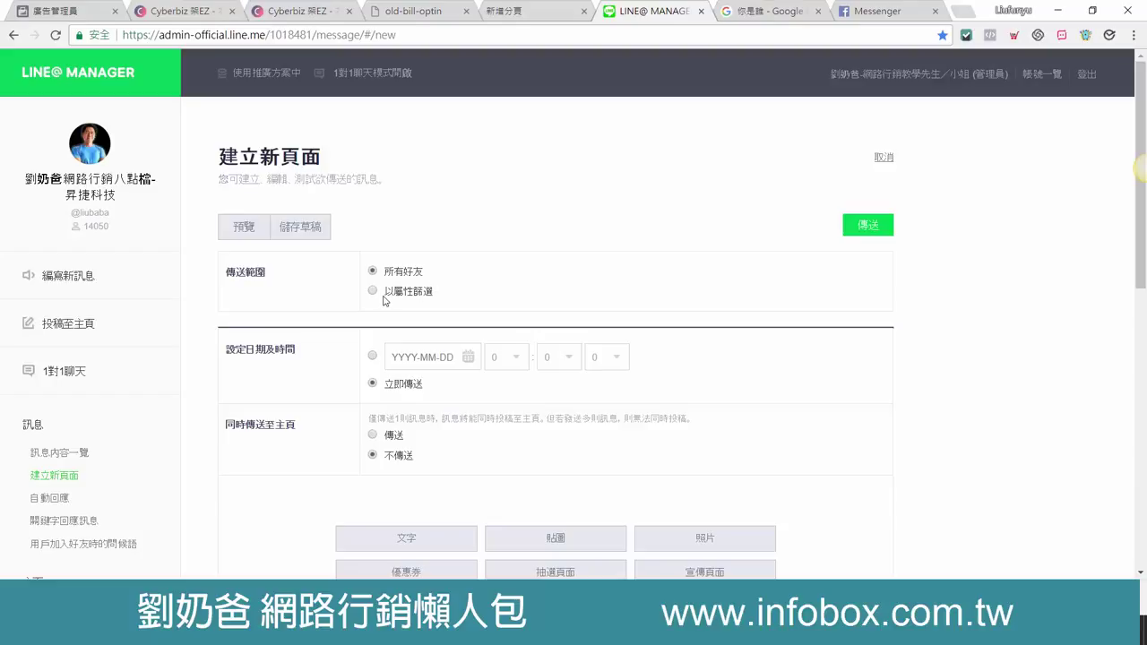
Set the message's delivery scope to 以屬性篩選 and add a 加為好友後所經過的期間 (time since becoming a friend) filter.
{"action": "left_click", "coordinate": [375, 293]}
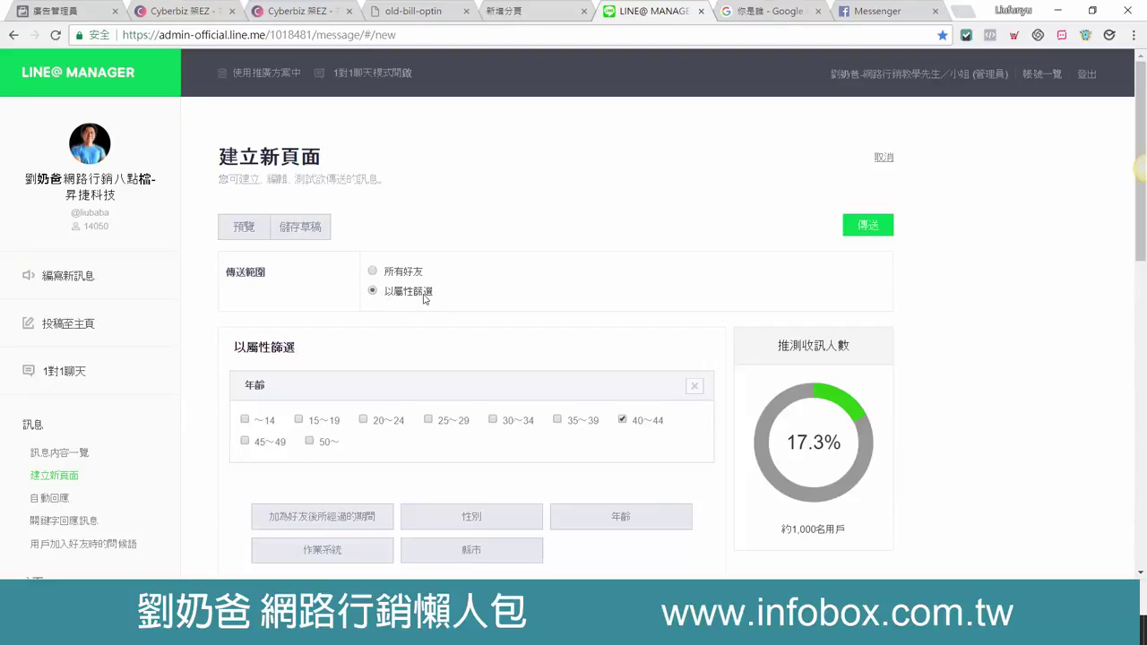
{"action": "scroll", "coordinate": [513, 302], "scroll_direction": "down", "scroll_amount": 1}
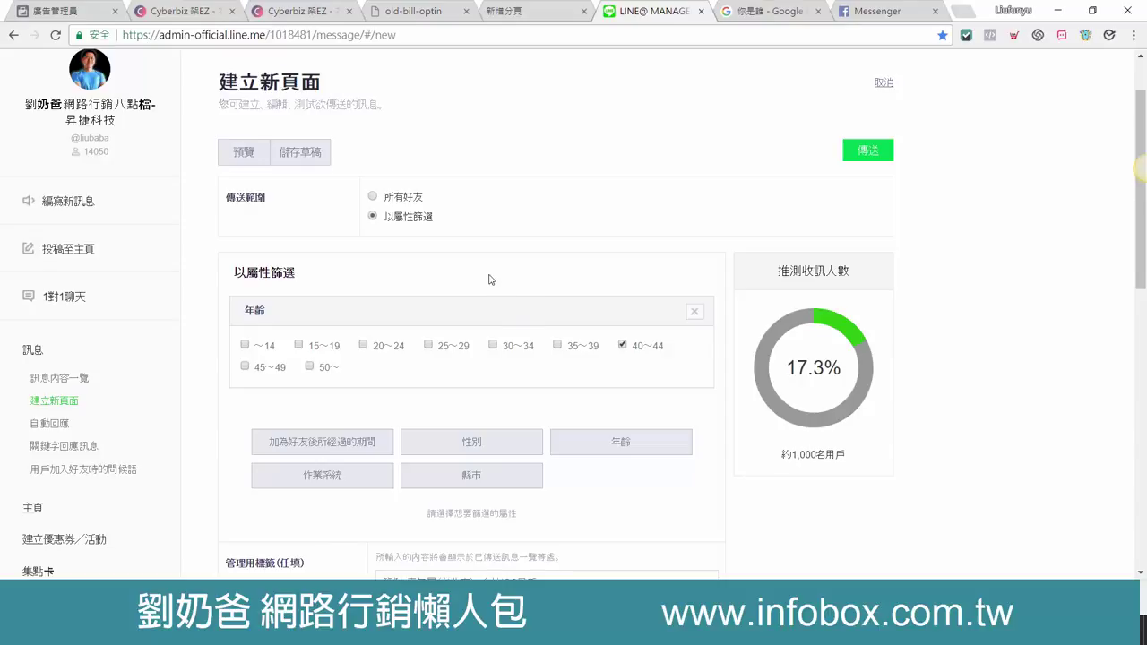
{"action": "scroll", "coordinate": [493, 284], "scroll_direction": "down", "scroll_amount": 1}
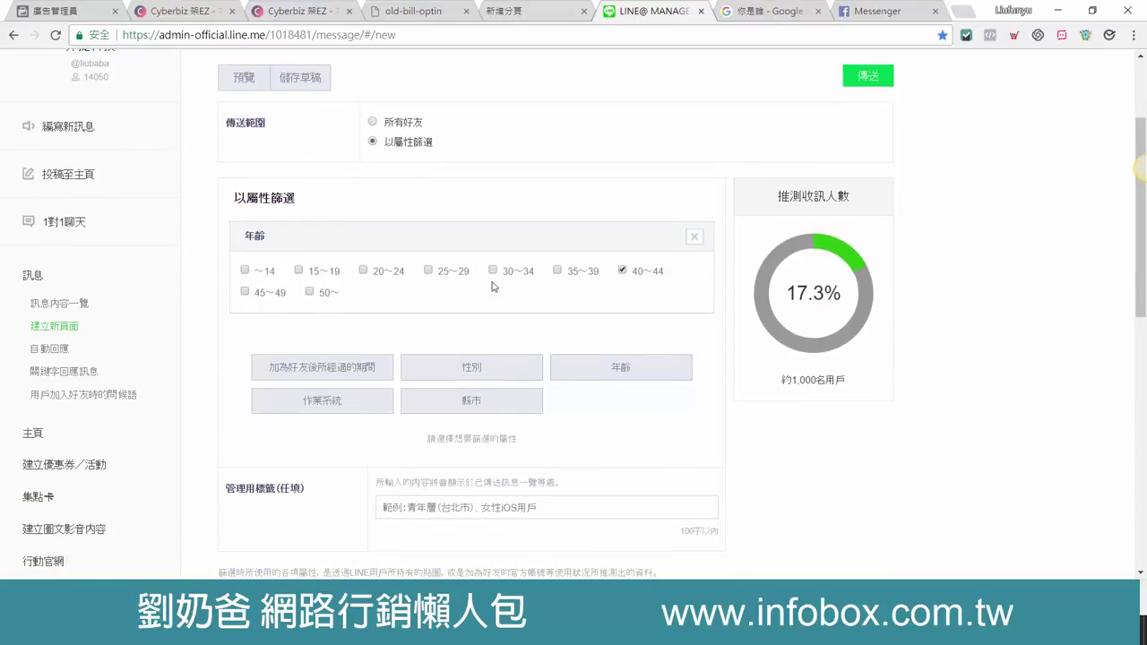
{"action": "left_click", "coordinate": [319, 371]}
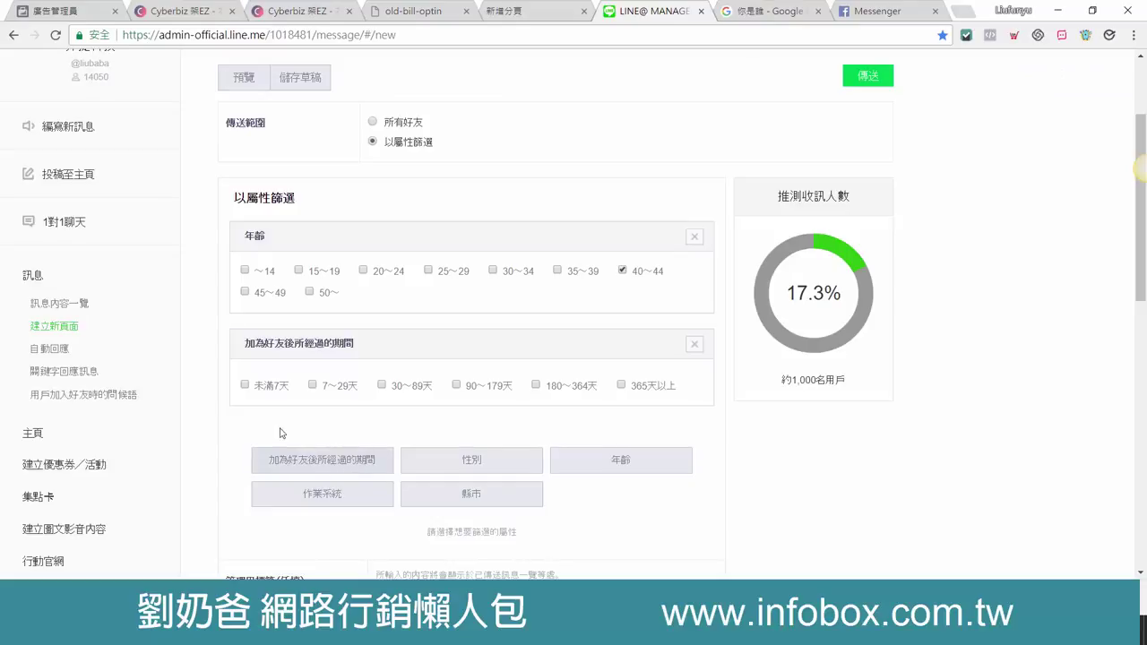
Try the friendship durations from 7～29天 through 365天以上 one at a time, clearing each to compare the estimated audience.
{"action": "left_click", "coordinate": [313, 387]}
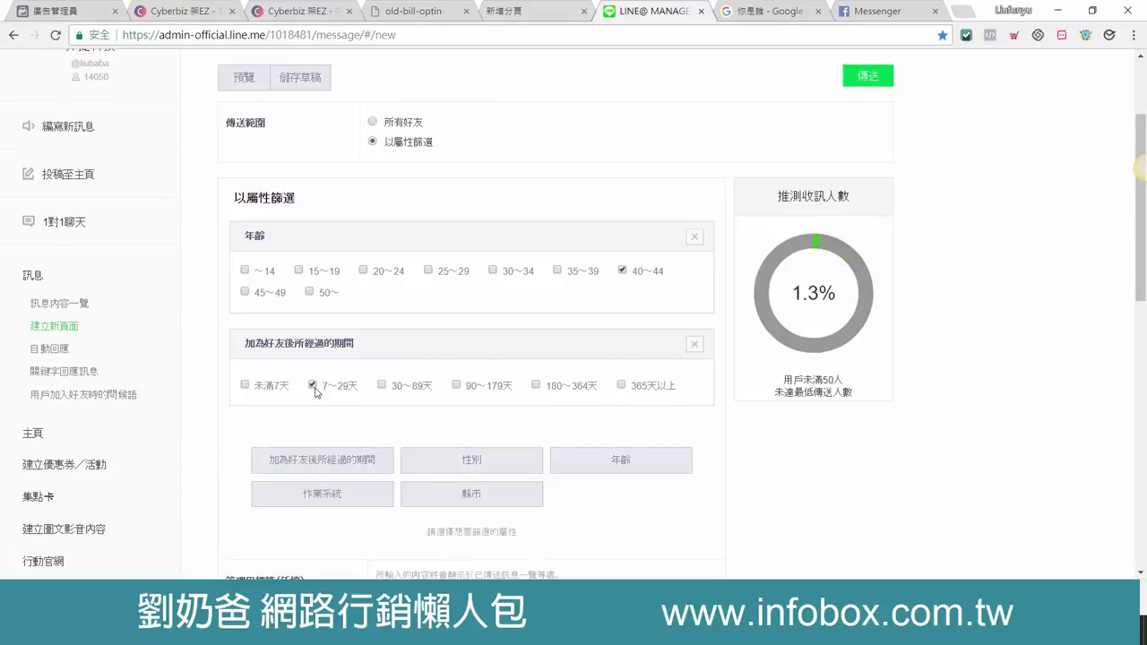
{"action": "left_click", "coordinate": [313, 387]}
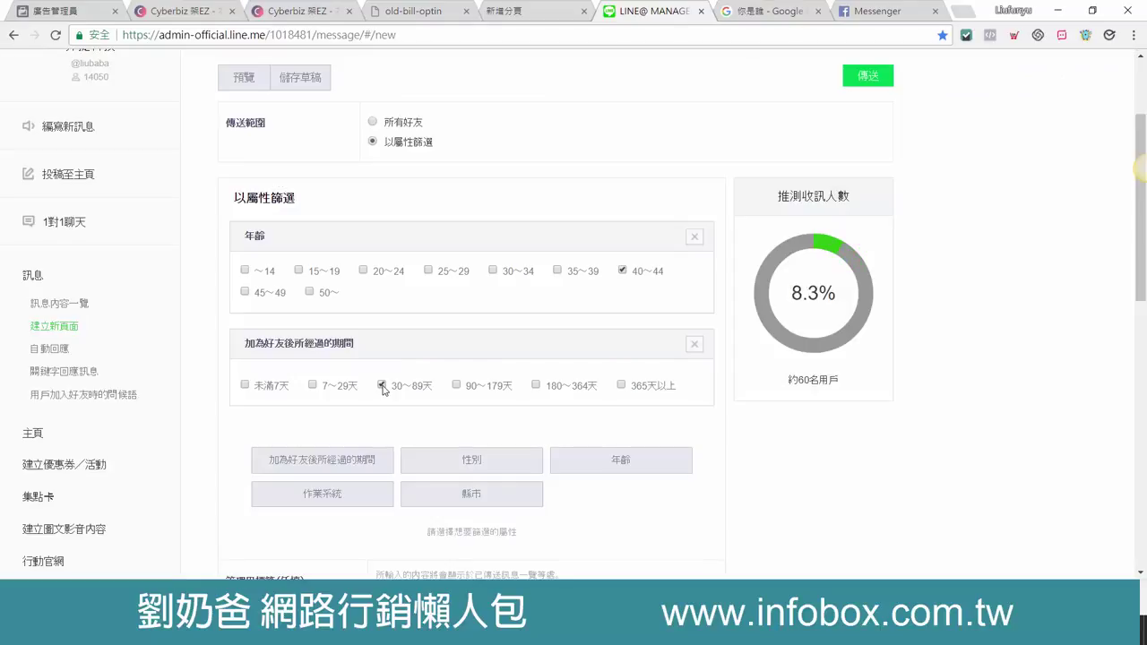
{"action": "left_click", "coordinate": [458, 387]}
{"action": "left_click", "coordinate": [537, 386]}
{"action": "left_click", "coordinate": [622, 385]}
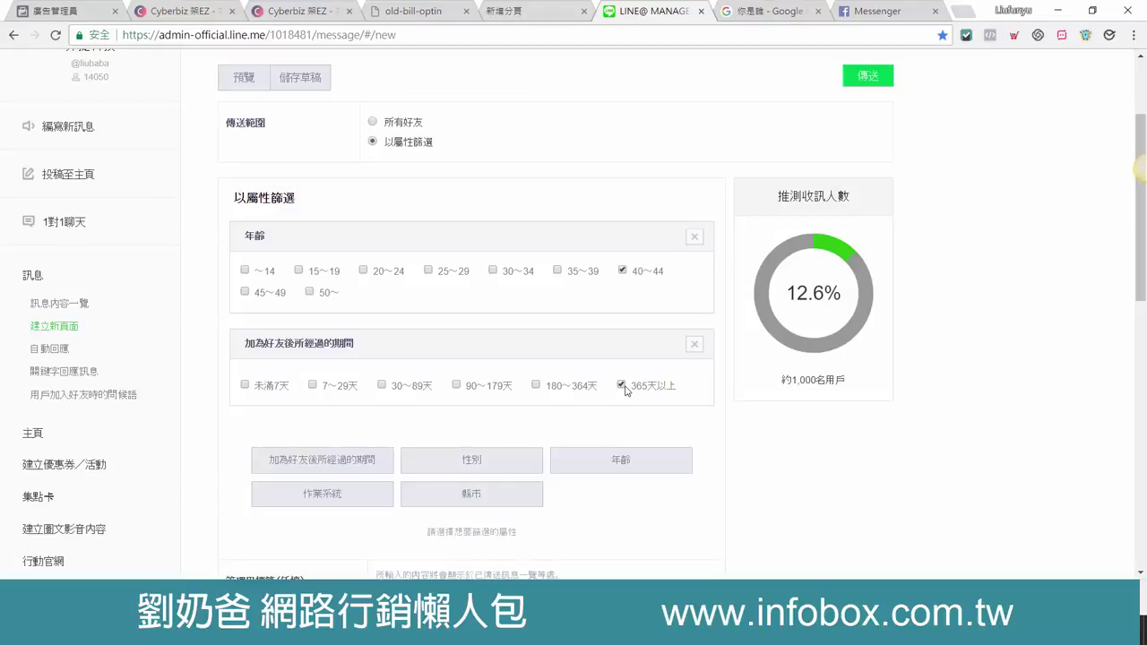
{"action": "left_click", "coordinate": [623, 387]}
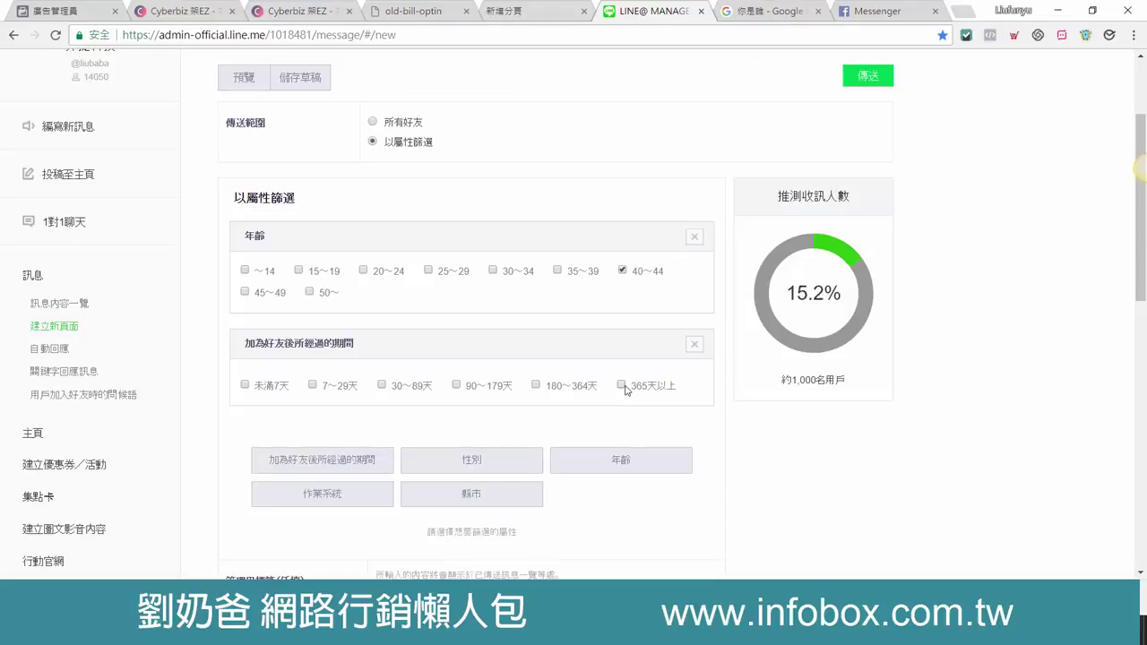
Add a 性別 (gender) filter, try 男性, and set it to 女性.
{"action": "left_click", "coordinate": [478, 457]}
{"action": "left_click", "coordinate": [315, 468]}
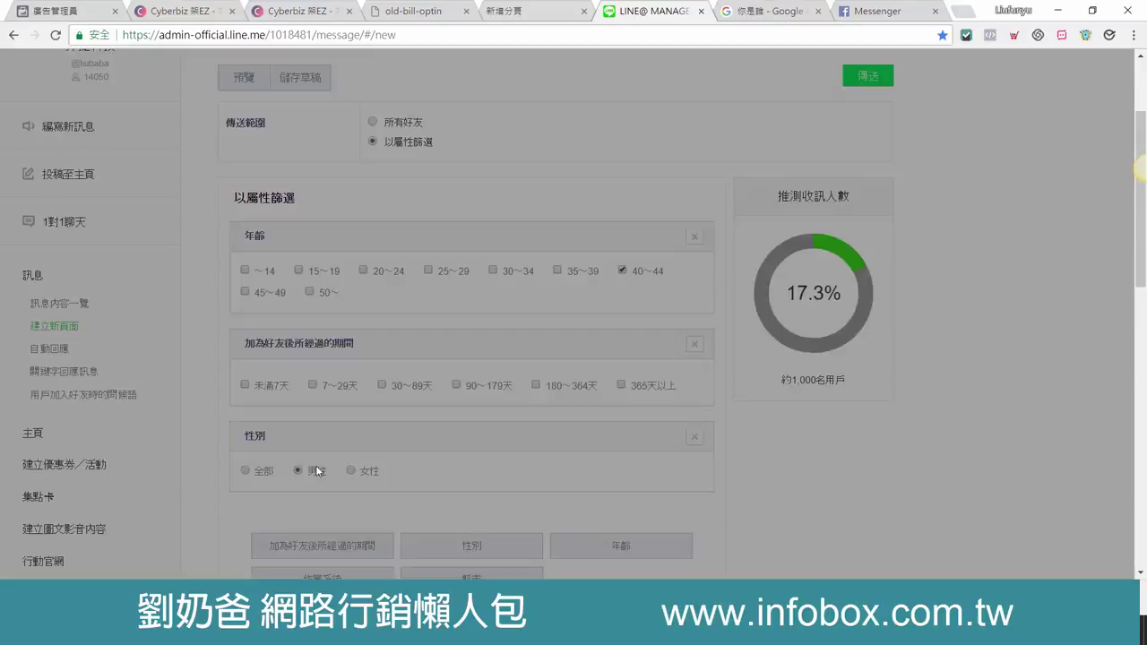
{"action": "left_click", "coordinate": [353, 471]}
{"action": "scroll", "coordinate": [602, 388], "scroll_direction": "down", "scroll_amount": 2}
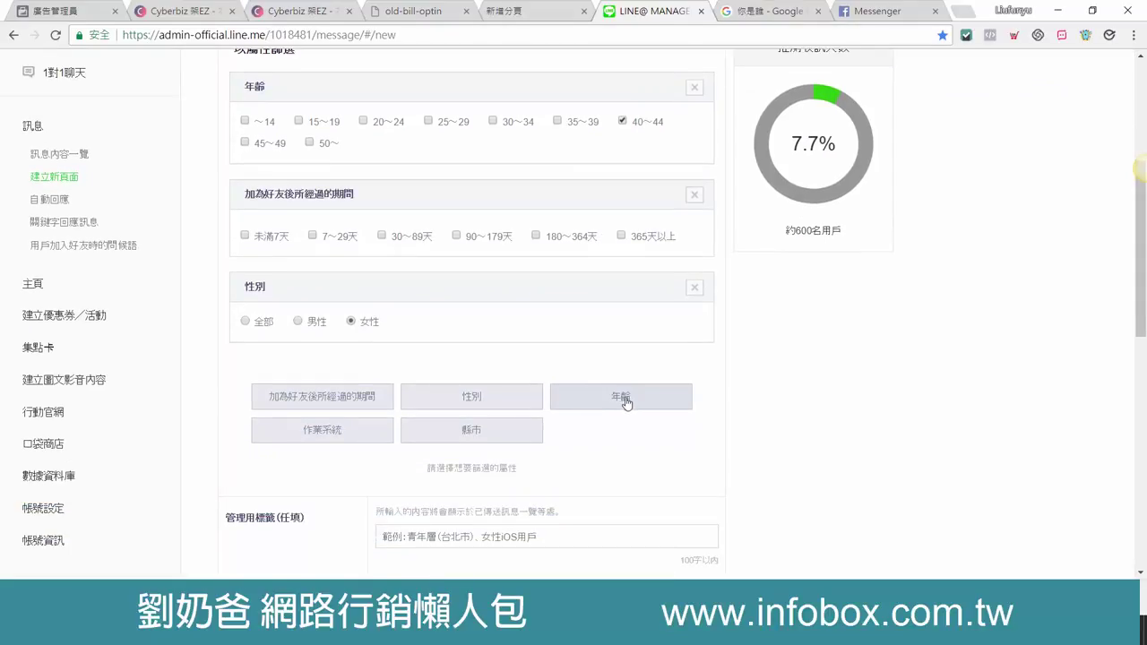
{"action": "scroll", "coordinate": [356, 324], "scroll_direction": "up", "scroll_amount": 2}
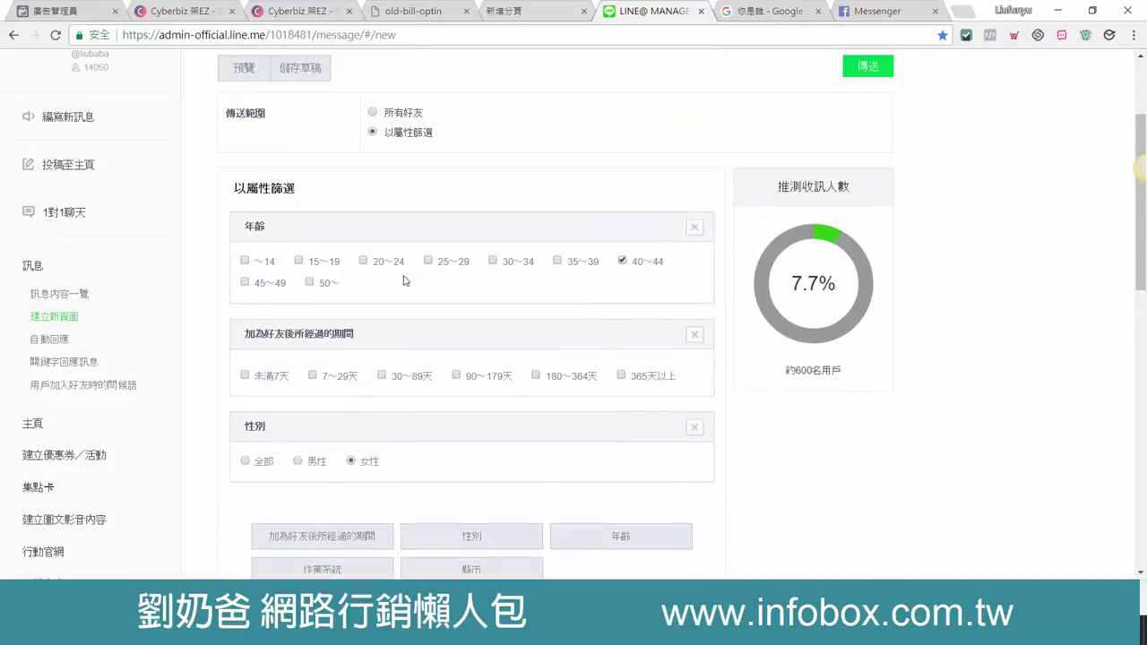
Include the ～14 age group and add a 作業系統 (operating system) filter.
{"action": "left_click", "coordinate": [246, 270]}
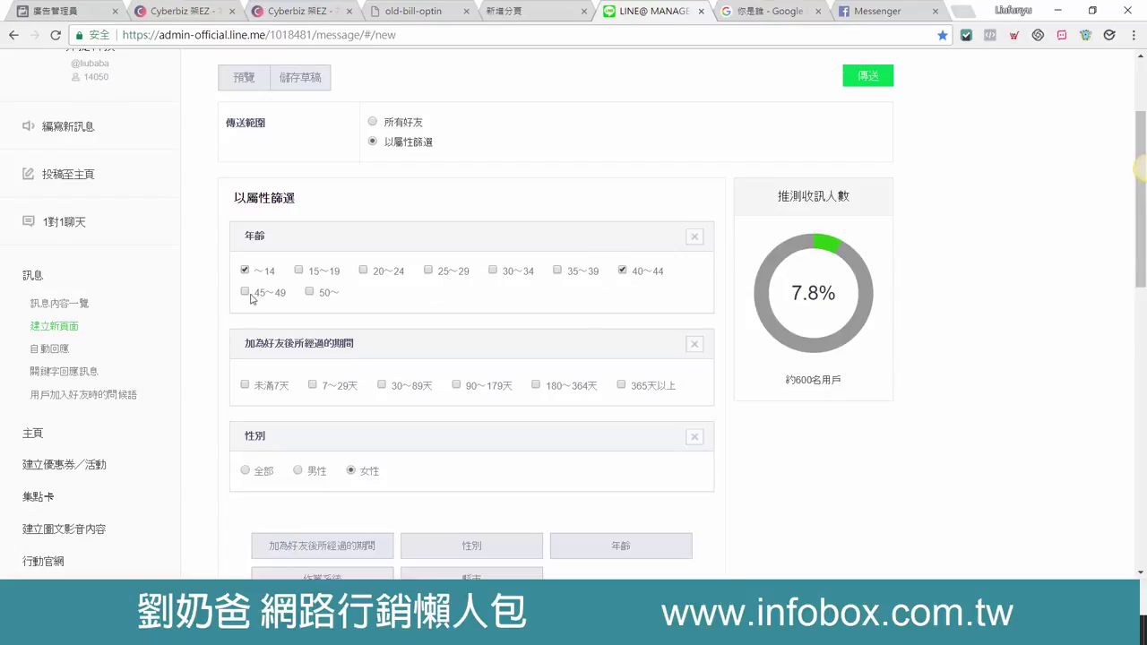
{"action": "scroll", "coordinate": [544, 335], "scroll_direction": "down", "scroll_amount": 3}
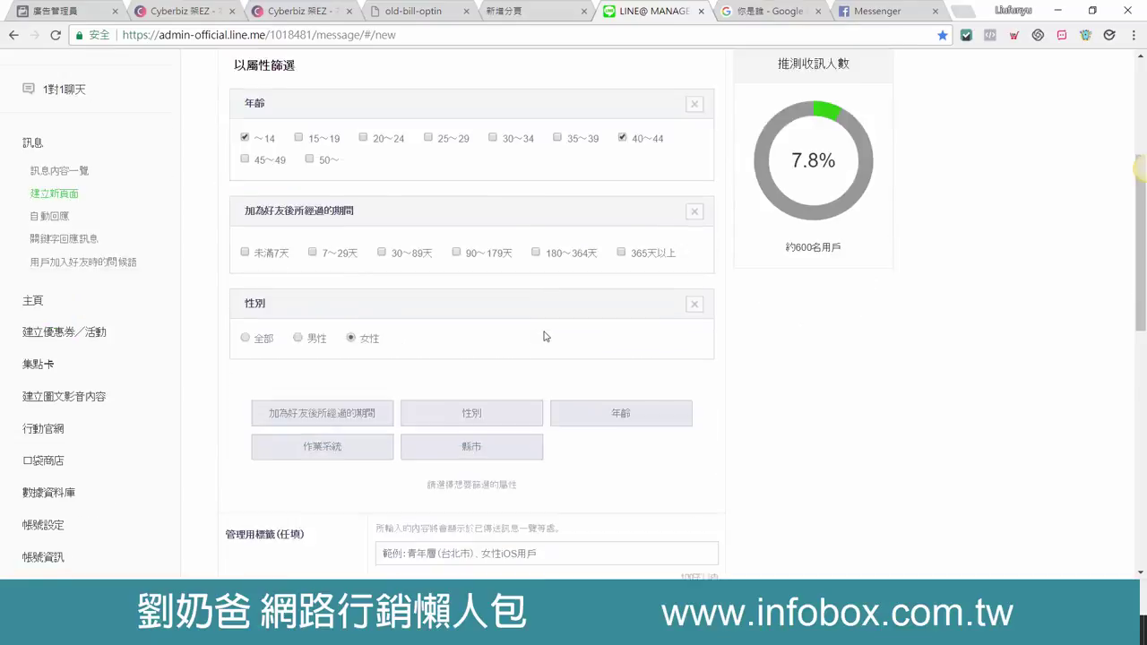
{"action": "left_click", "coordinate": [368, 288]}
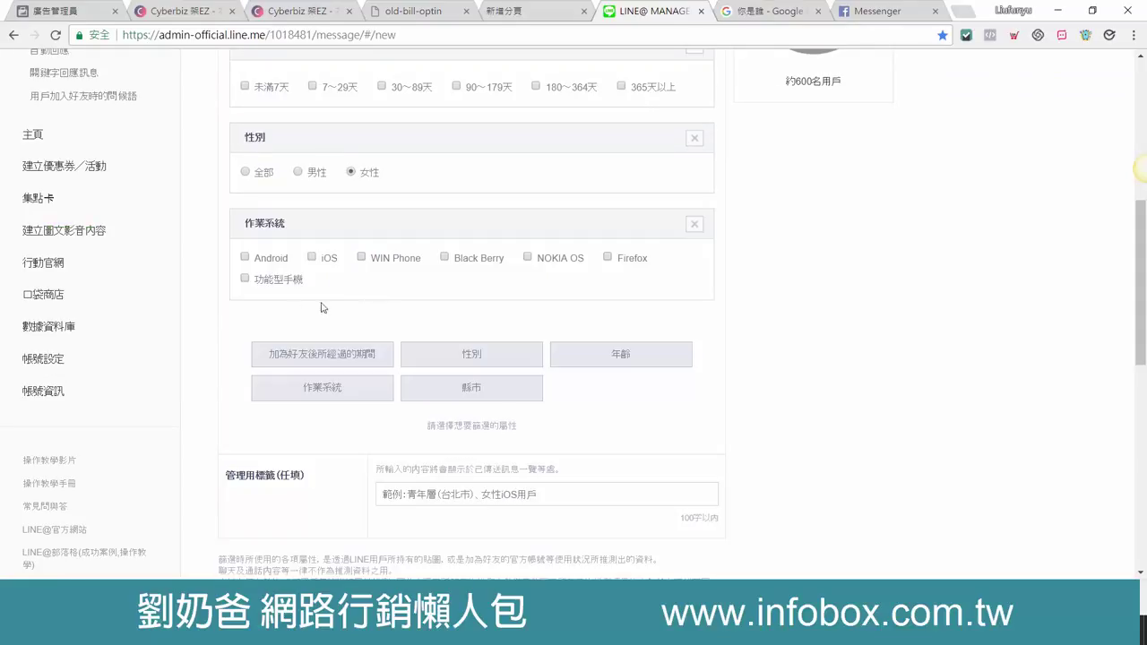
Try the various operating system options, including WIN Phone, Black Berry, NOKIA OS and Firefox, and clear them all again.
{"action": "left_click", "coordinate": [250, 260]}
{"action": "left_click", "coordinate": [363, 259]}
{"action": "left_click", "coordinate": [446, 259]}
{"action": "left_click", "coordinate": [529, 260]}
{"action": "left_click", "coordinate": [610, 259]}
{"action": "left_click", "coordinate": [245, 278]}
{"action": "left_click", "coordinate": [245, 258]}
{"action": "left_click", "coordinate": [312, 257]}
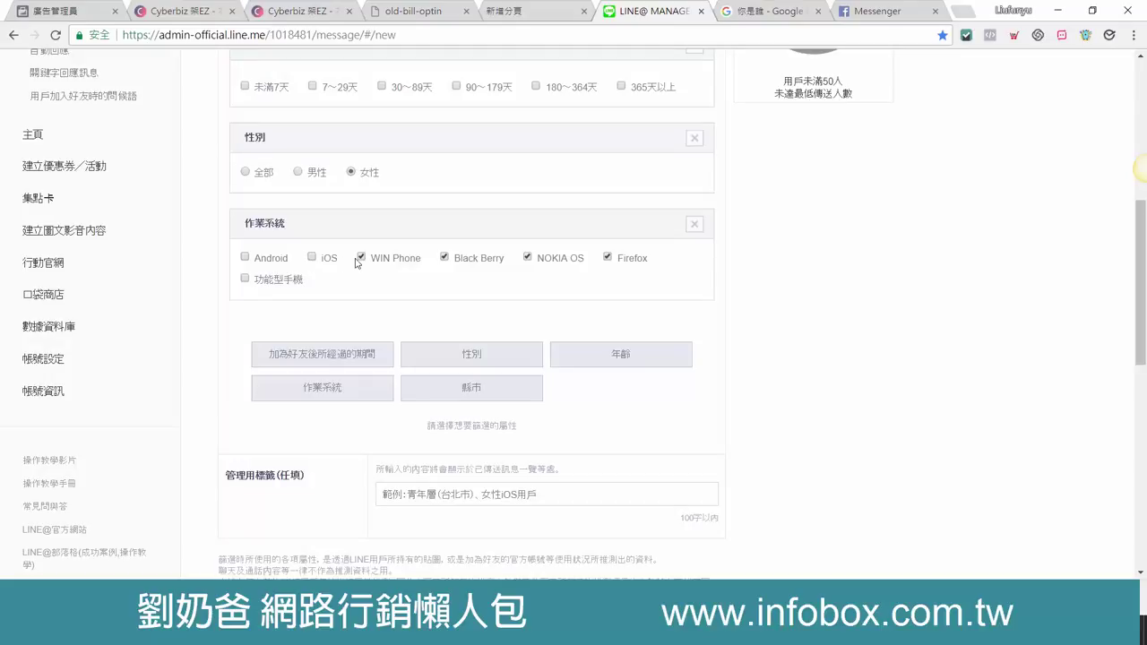
{"action": "left_click", "coordinate": [444, 257]}
{"action": "left_click", "coordinate": [361, 258]}
{"action": "left_click", "coordinate": [608, 257]}
{"action": "left_click", "coordinate": [528, 258]}
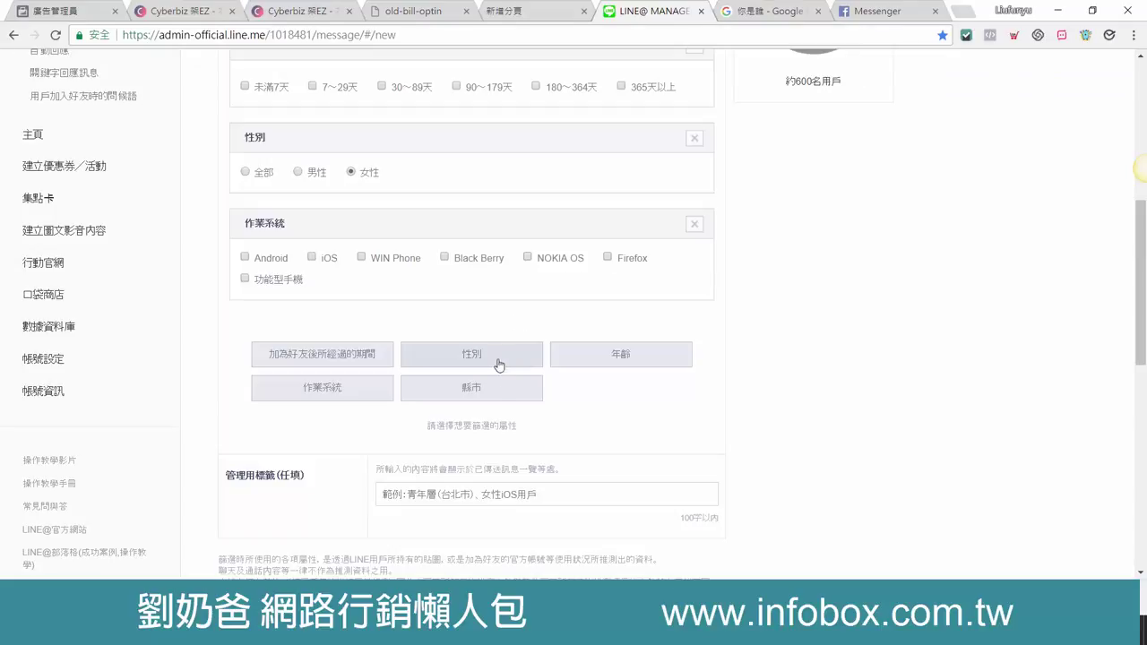
Add a 縣市 (city/county) filter and select 台北市 and 新北市.
{"action": "left_click", "coordinate": [494, 391]}
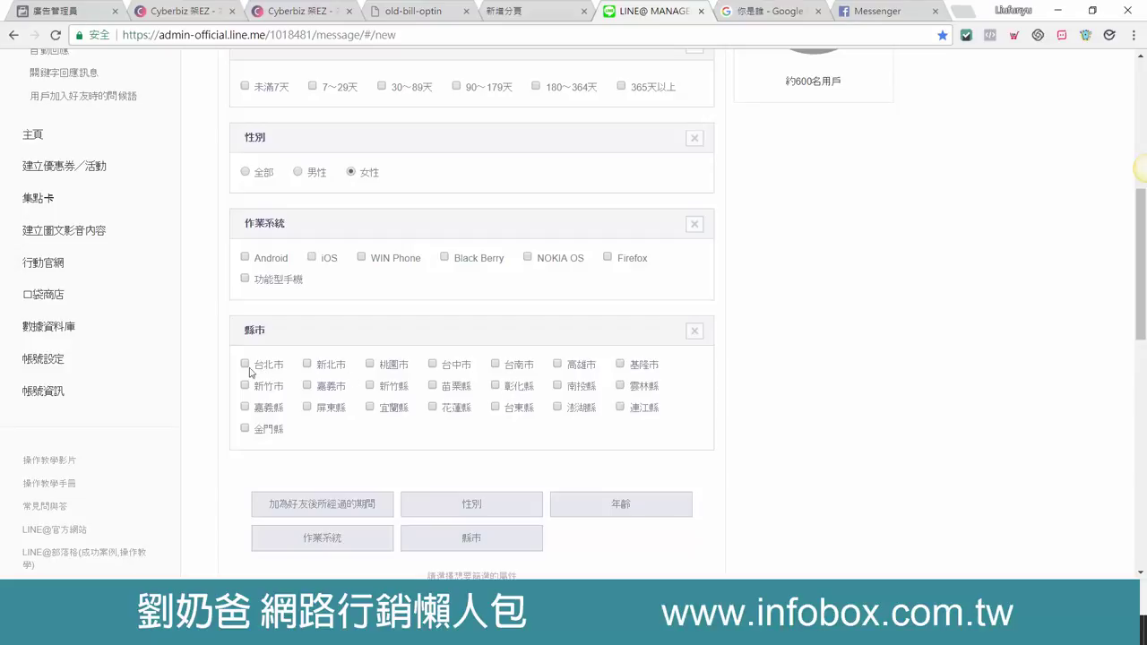
{"action": "left_click", "coordinate": [308, 364]}
{"action": "scroll", "coordinate": [623, 471], "scroll_direction": "down", "scroll_amount": 2}
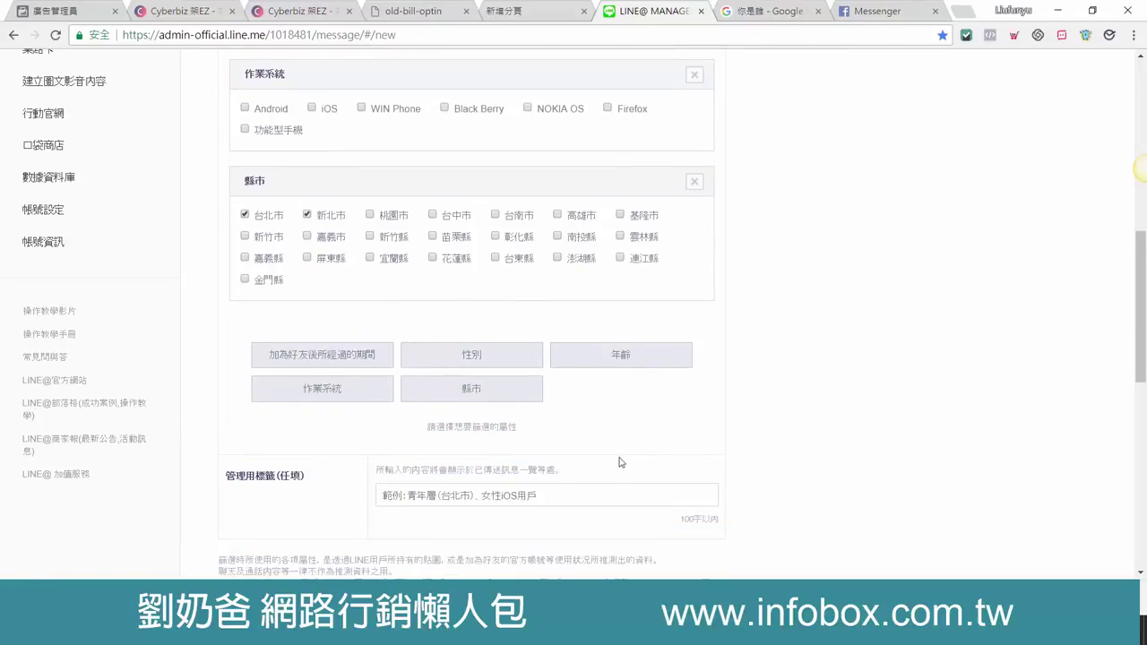
{"action": "scroll", "coordinate": [625, 465], "scroll_direction": "up", "scroll_amount": 2}
{"action": "scroll", "coordinate": [621, 461], "scroll_direction": "up", "scroll_amount": 1}
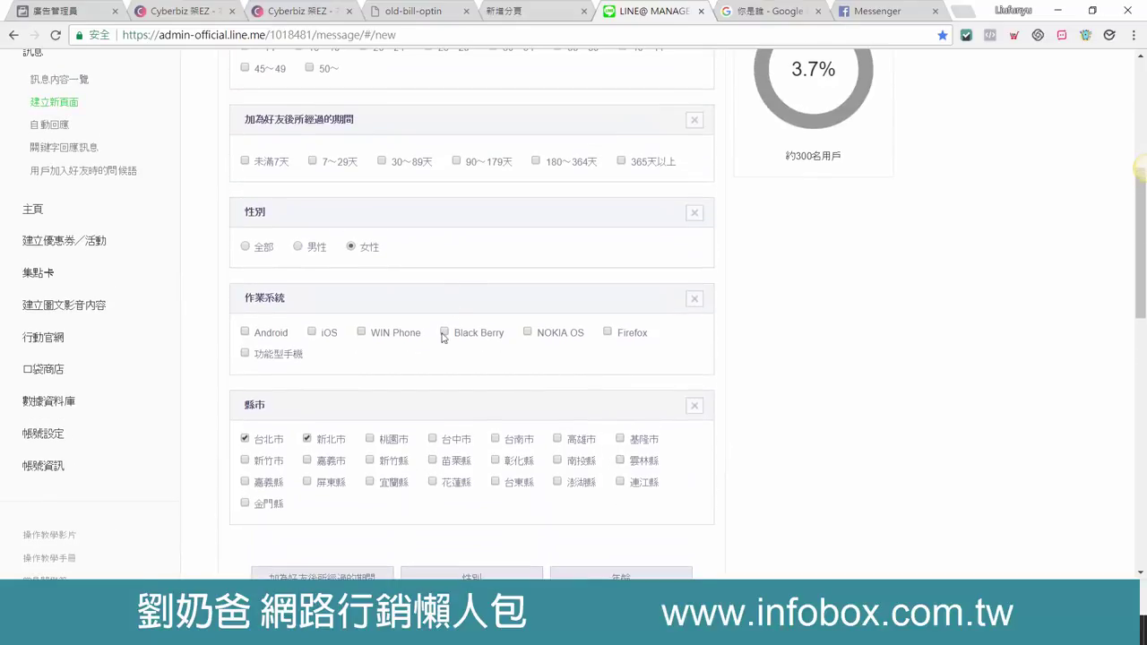
Remove the ～14 age group and select 7～29天 as the time since becoming a friend.
{"action": "scroll", "coordinate": [520, 386], "scroll_direction": "up", "scroll_amount": 3}
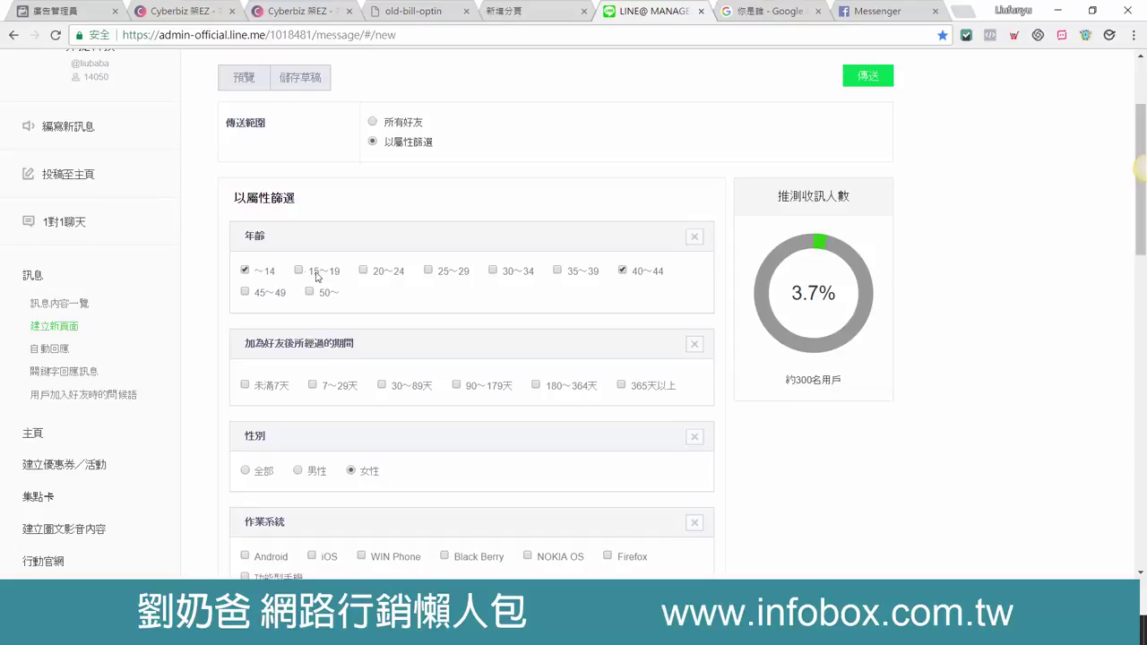
{"action": "left_click", "coordinate": [246, 270]}
{"action": "left_click", "coordinate": [313, 385]}
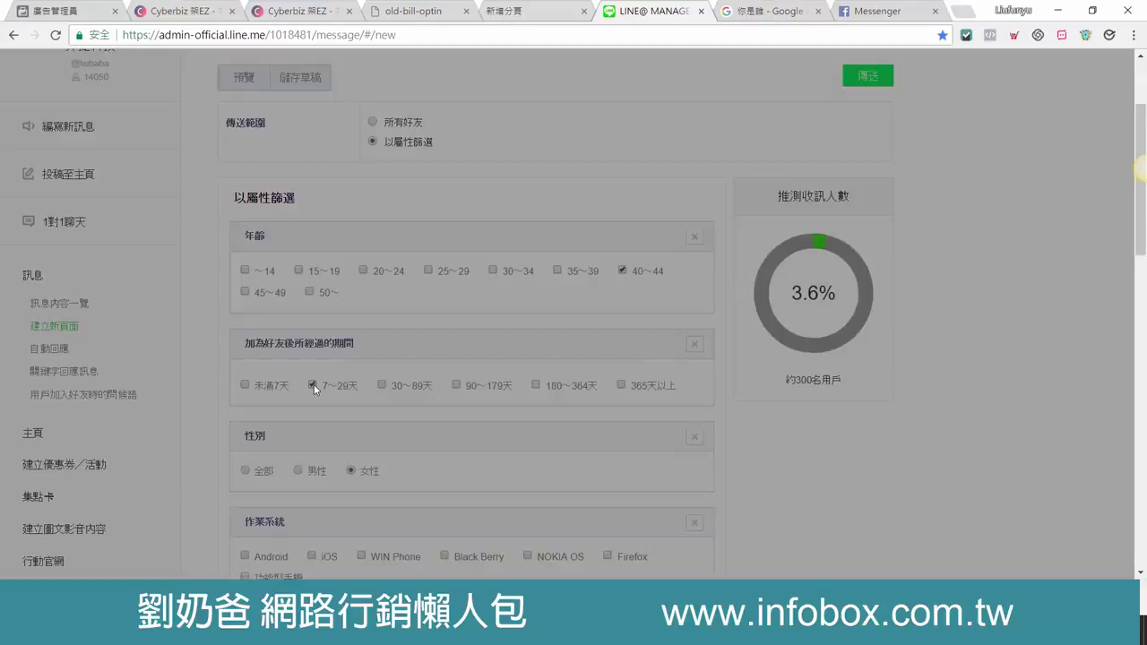
Select Android and iOS in the operating system filter.
{"action": "scroll", "coordinate": [377, 392], "scroll_direction": "down", "scroll_amount": 2}
{"action": "scroll", "coordinate": [377, 392], "scroll_direction": "down", "scroll_amount": 1}
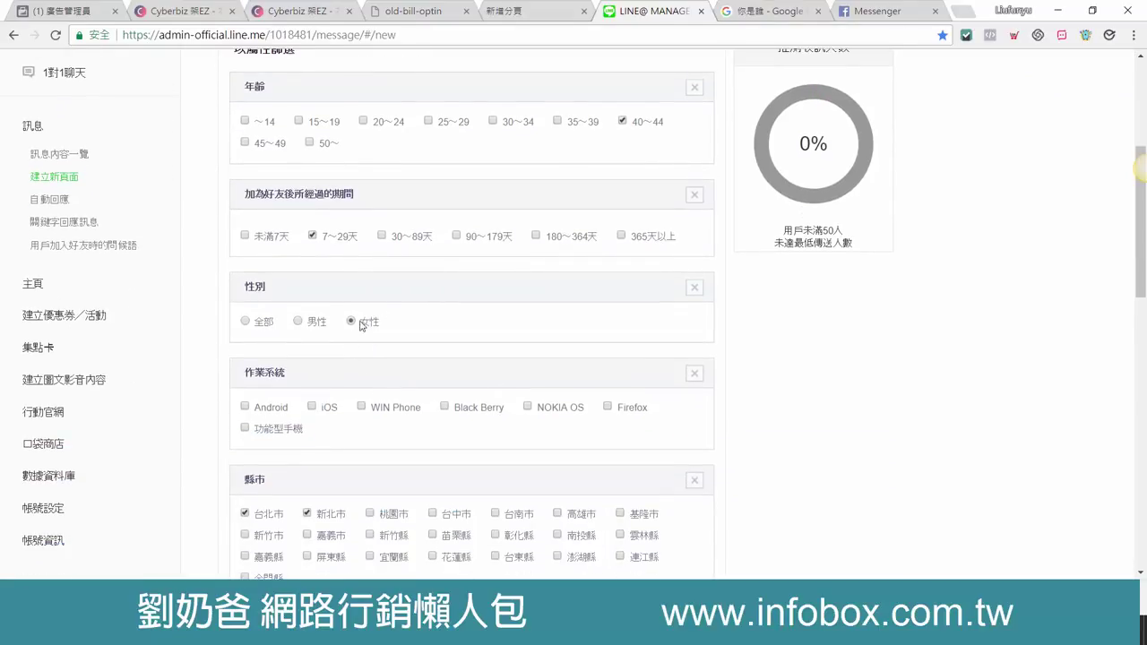
{"action": "scroll", "coordinate": [544, 409], "scroll_direction": "down", "scroll_amount": 3}
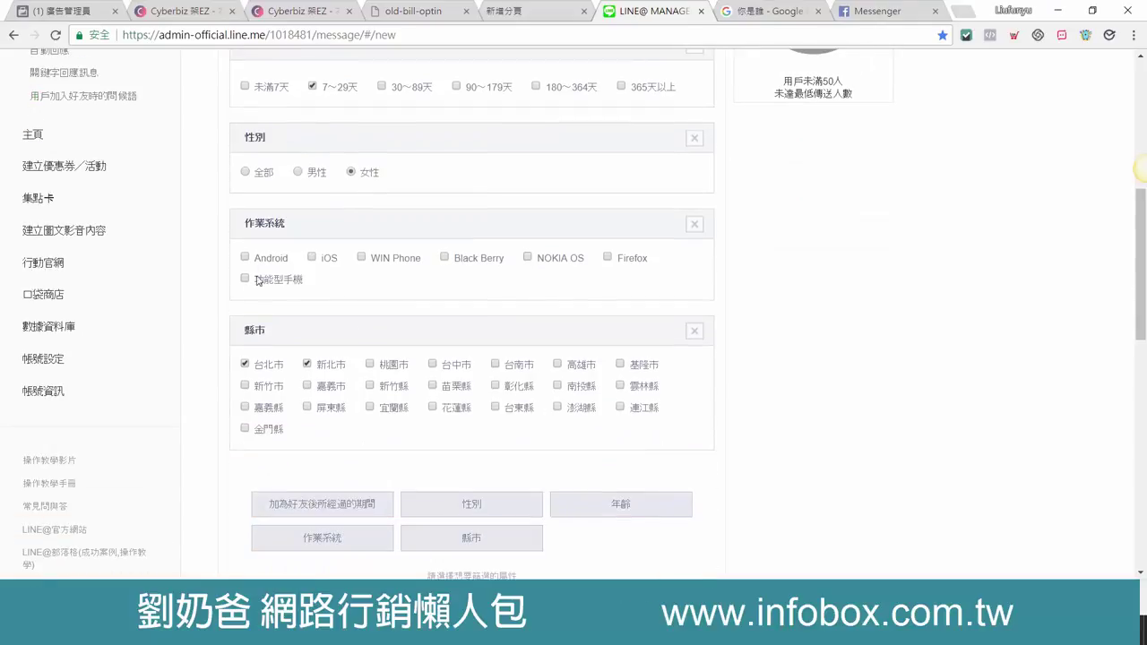
{"action": "left_click", "coordinate": [246, 258]}
{"action": "left_click", "coordinate": [311, 257]}
Check the estimated audience, and change the time since becoming a friend to 365天以上 only.
{"action": "scroll", "coordinate": [579, 325], "scroll_direction": "down", "scroll_amount": 3}
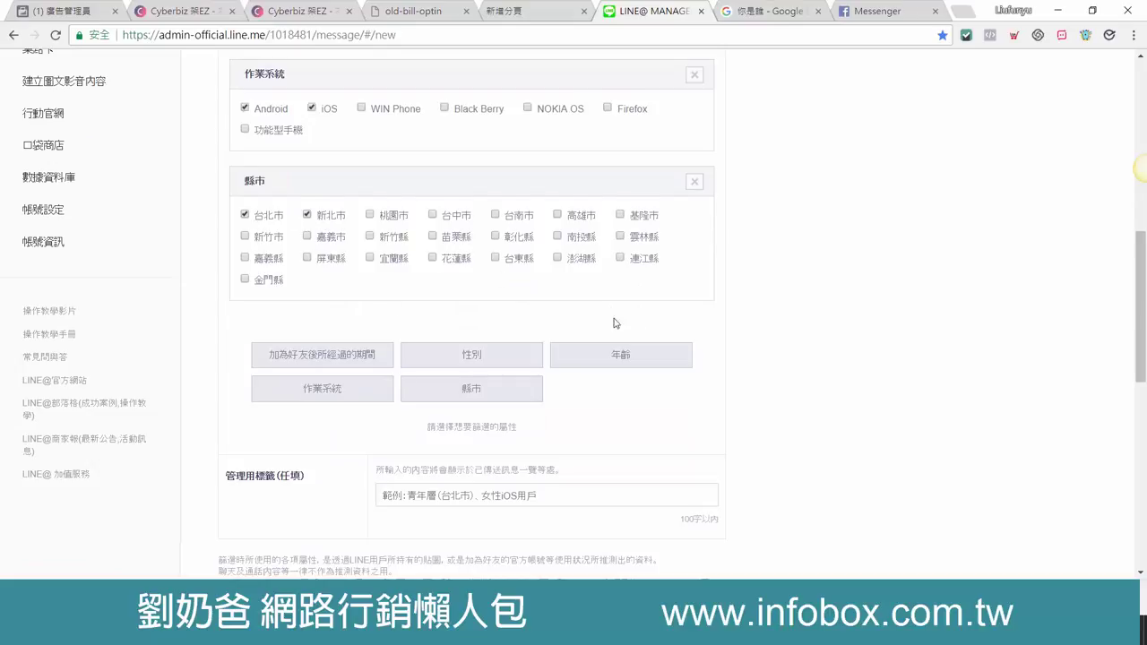
{"action": "scroll", "coordinate": [619, 327], "scroll_direction": "up", "scroll_amount": 6}
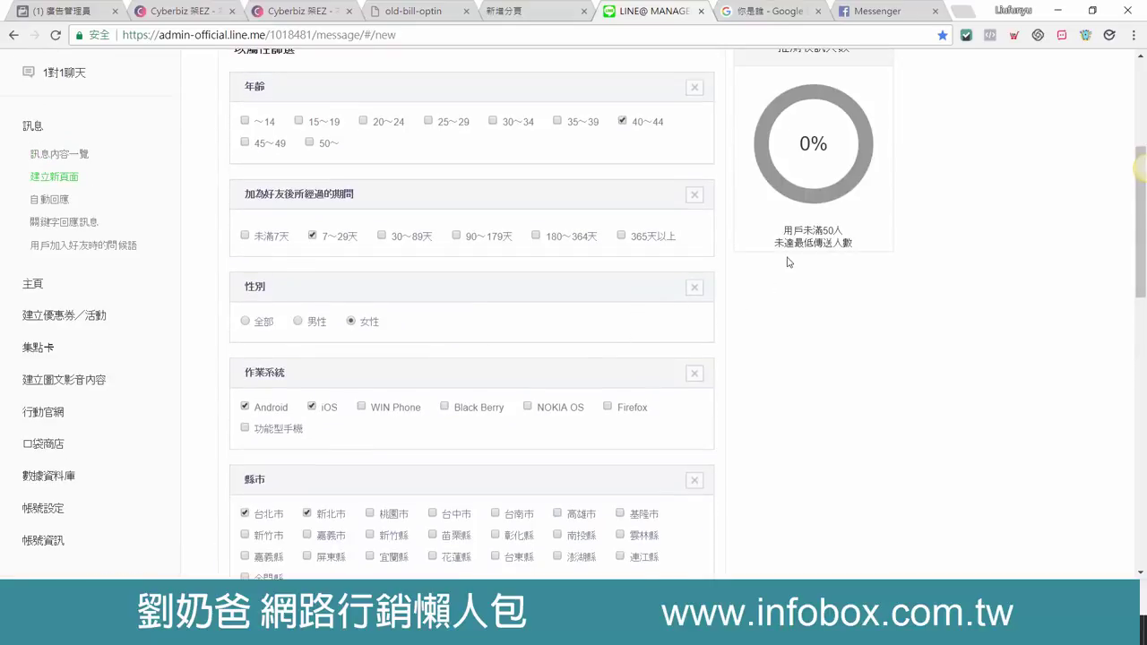
{"action": "left_click_drag", "start_coordinate": [787, 233], "coordinate": [854, 251]}
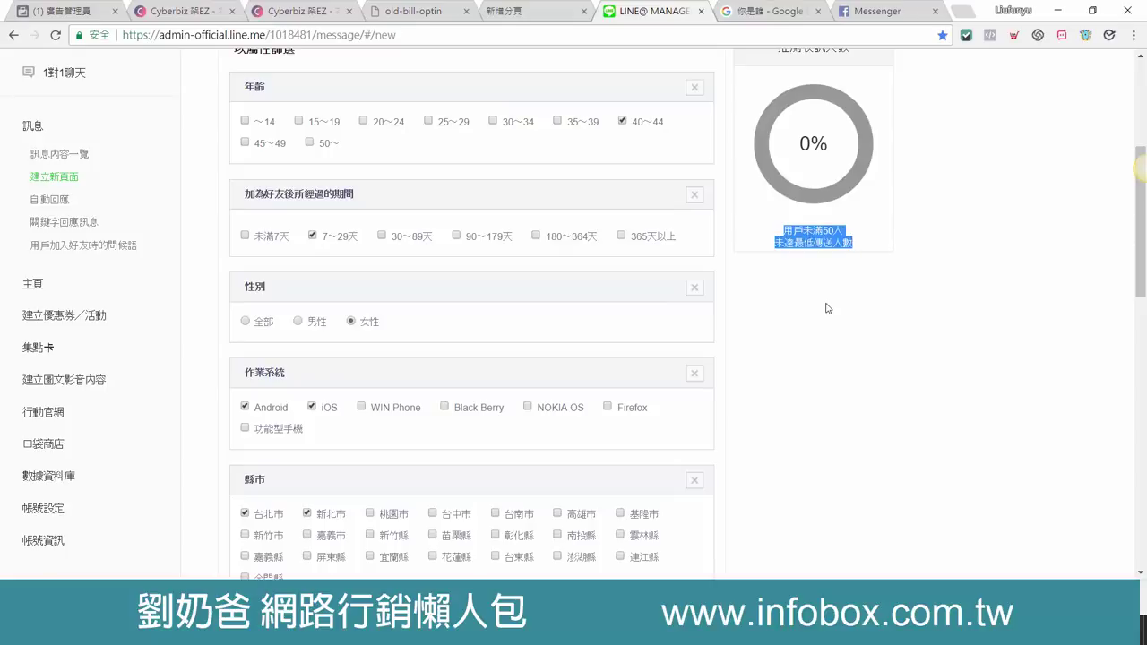
{"action": "left_click", "coordinate": [312, 236]}
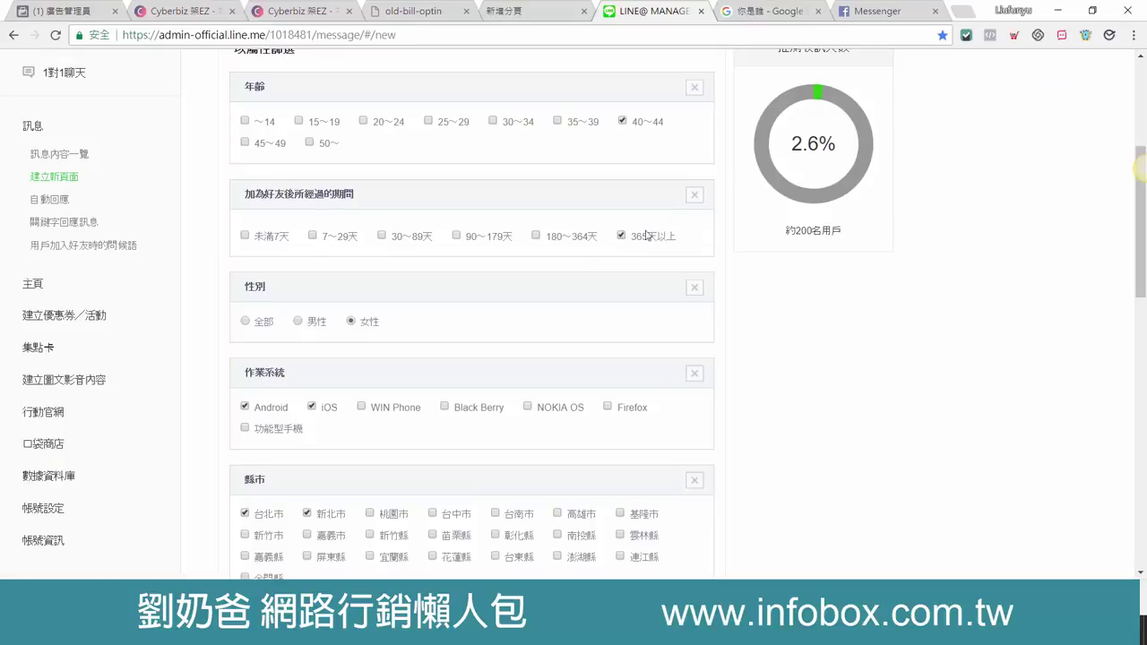
Examine the estimated recipient count and review the selected age, friendship duration, gender, operating system and city filters.
{"action": "left_click_drag", "start_coordinate": [787, 232], "coordinate": [856, 239]}
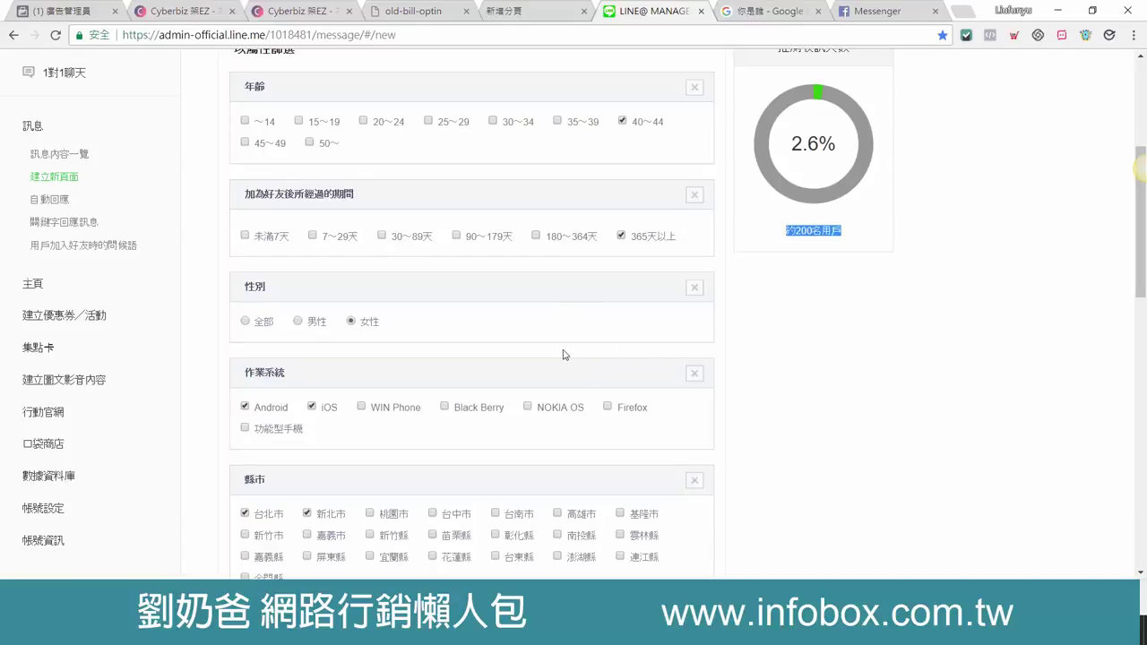
{"action": "left_click", "coordinate": [792, 230]}
{"action": "left_click_drag", "start_coordinate": [787, 231], "coordinate": [859, 235]}
{"action": "left_click", "coordinate": [853, 260]}
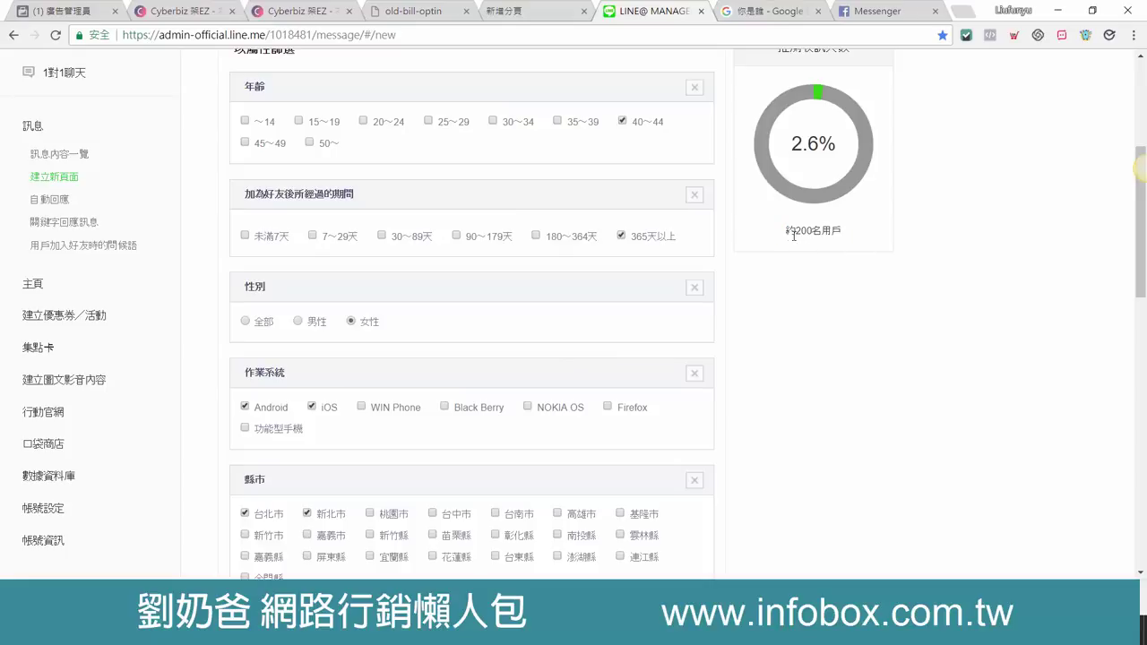
{"action": "double_click", "coordinate": [793, 236]}
{"action": "scroll", "coordinate": [809, 352], "scroll_direction": "up", "scroll_amount": 3}
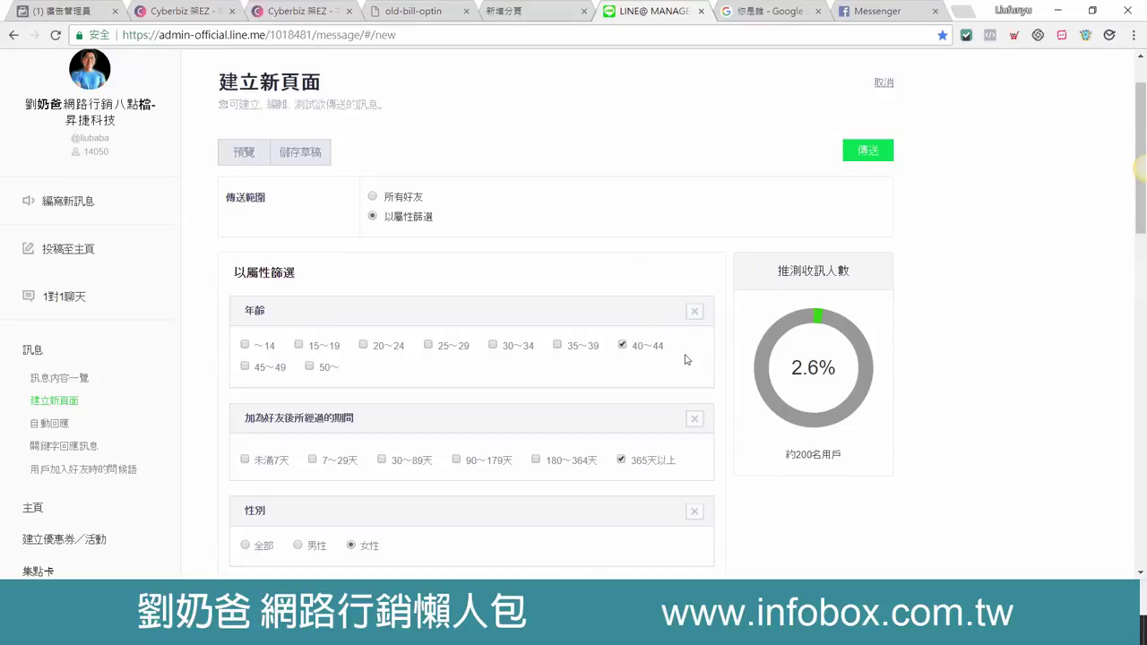
{"action": "scroll", "coordinate": [680, 366], "scroll_direction": "down", "scroll_amount": 4}
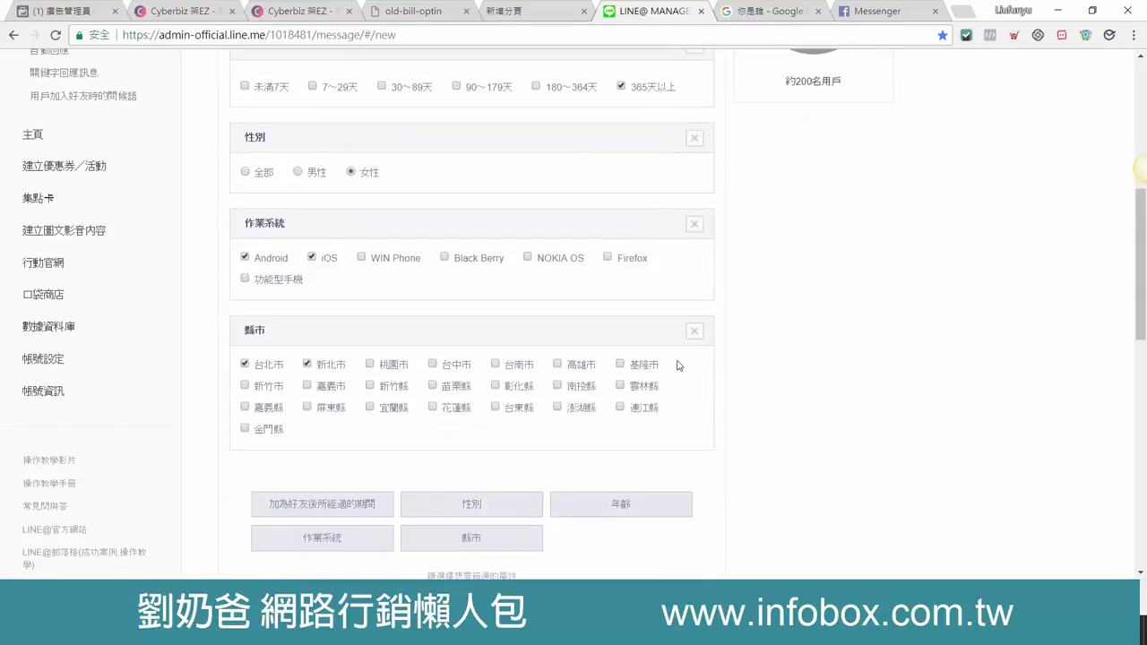
{"action": "scroll", "coordinate": [679, 365], "scroll_direction": "up", "scroll_amount": 3}
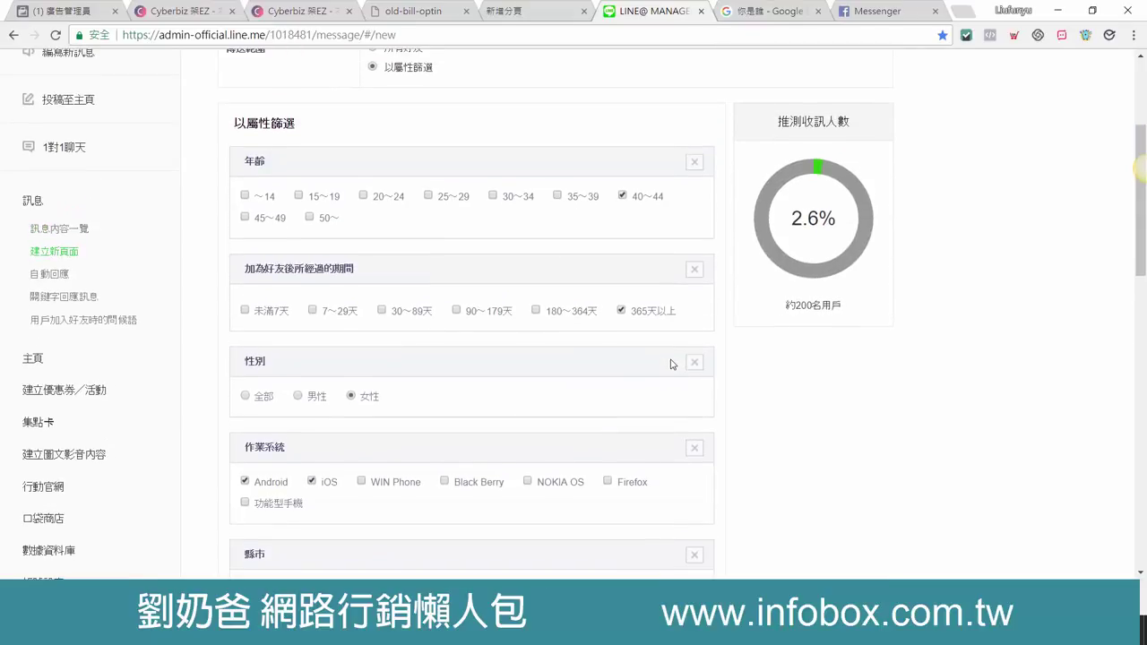
{"action": "scroll", "coordinate": [659, 235], "scroll_direction": "up", "scroll_amount": 1}
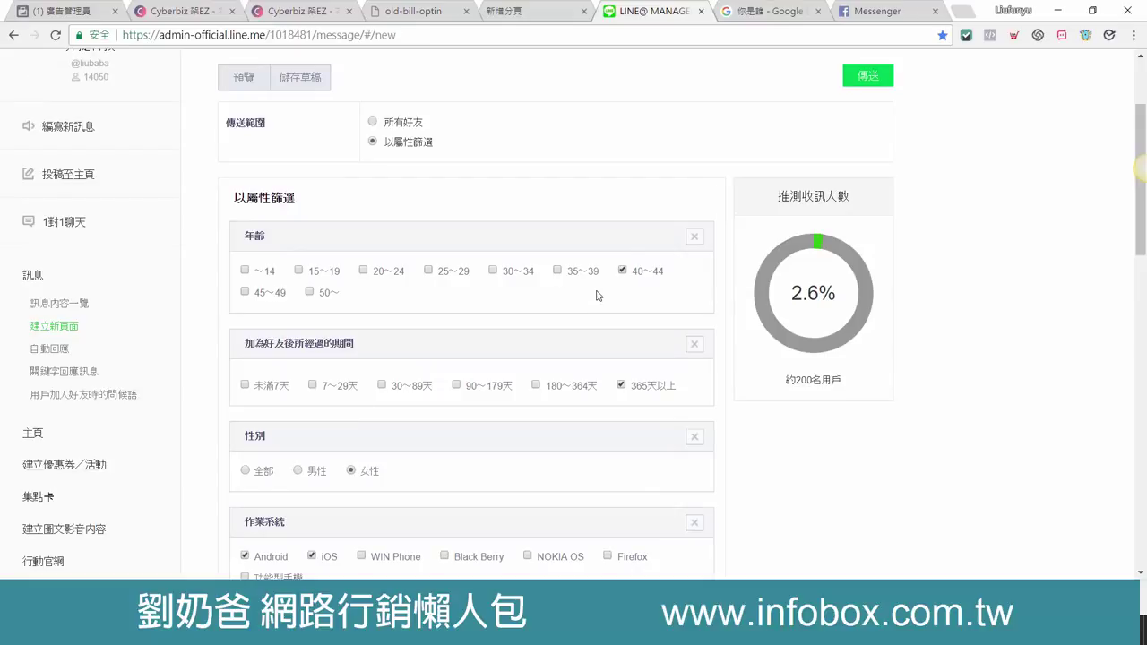
{"action": "scroll", "coordinate": [605, 298], "scroll_direction": "down", "scroll_amount": 3}
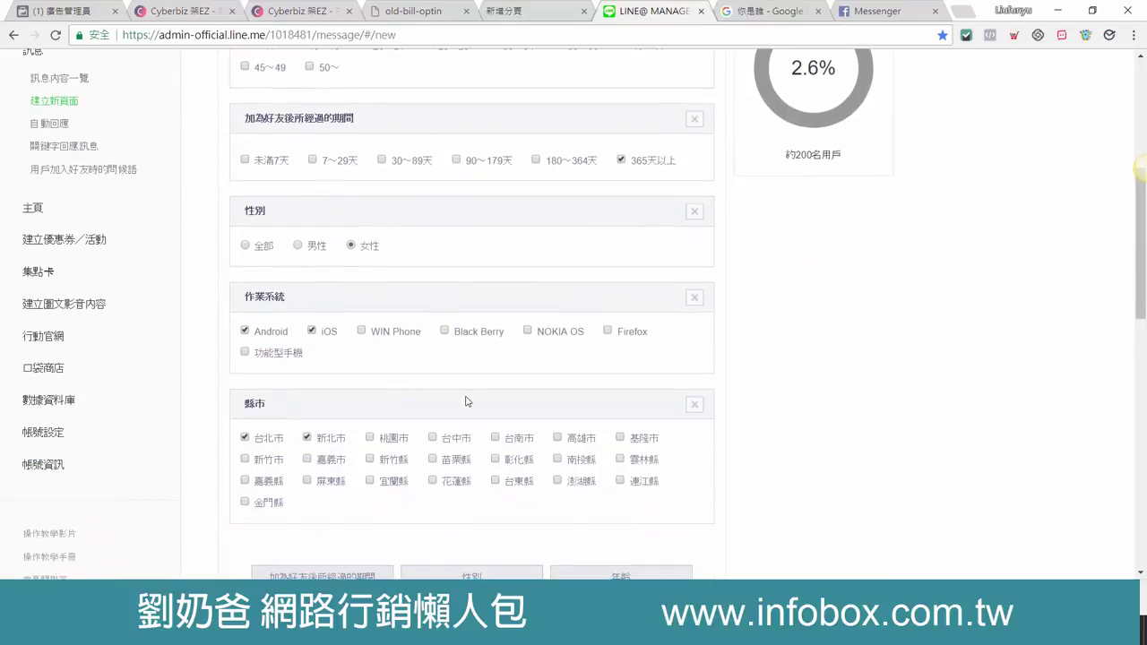
{"action": "scroll", "coordinate": [466, 403], "scroll_direction": "down", "scroll_amount": 2}
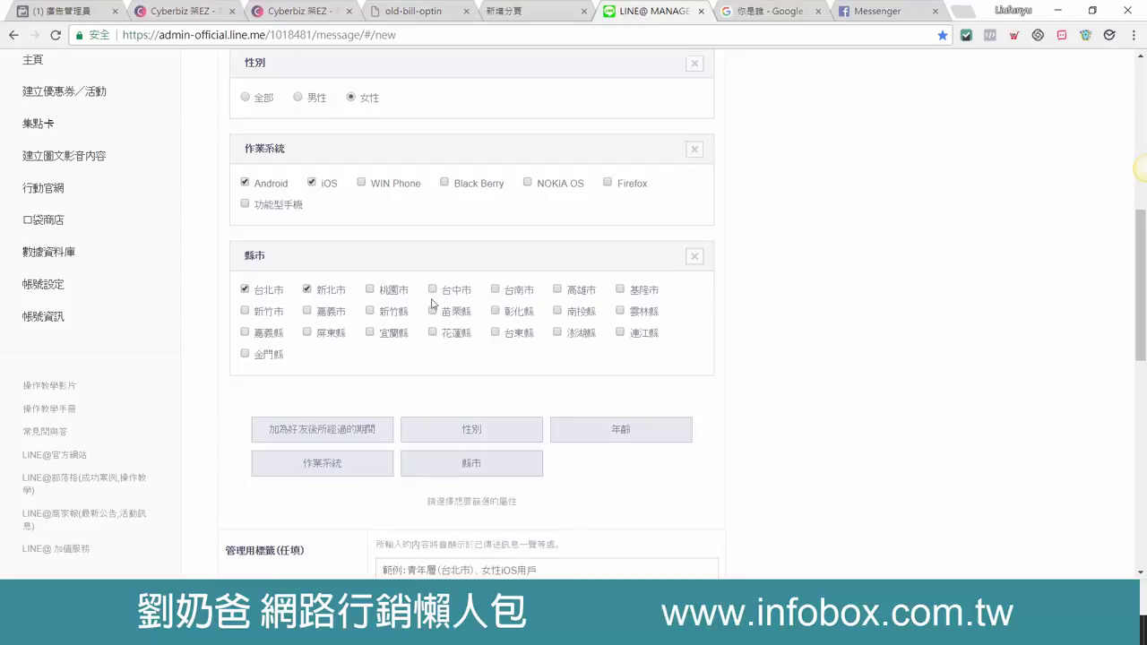
Examine the age, friendship duration, gender, operating system and city filter groups.
{"action": "scroll", "coordinate": [648, 367], "scroll_direction": "up", "scroll_amount": 1}
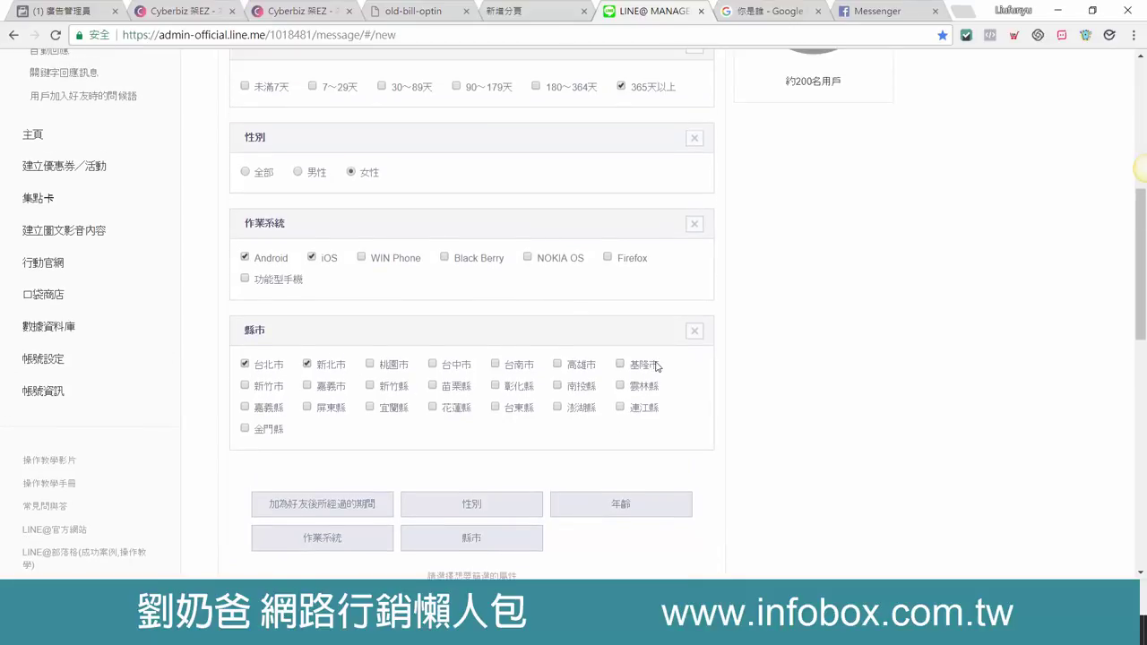
{"action": "scroll", "coordinate": [656, 366], "scroll_direction": "up", "scroll_amount": 3}
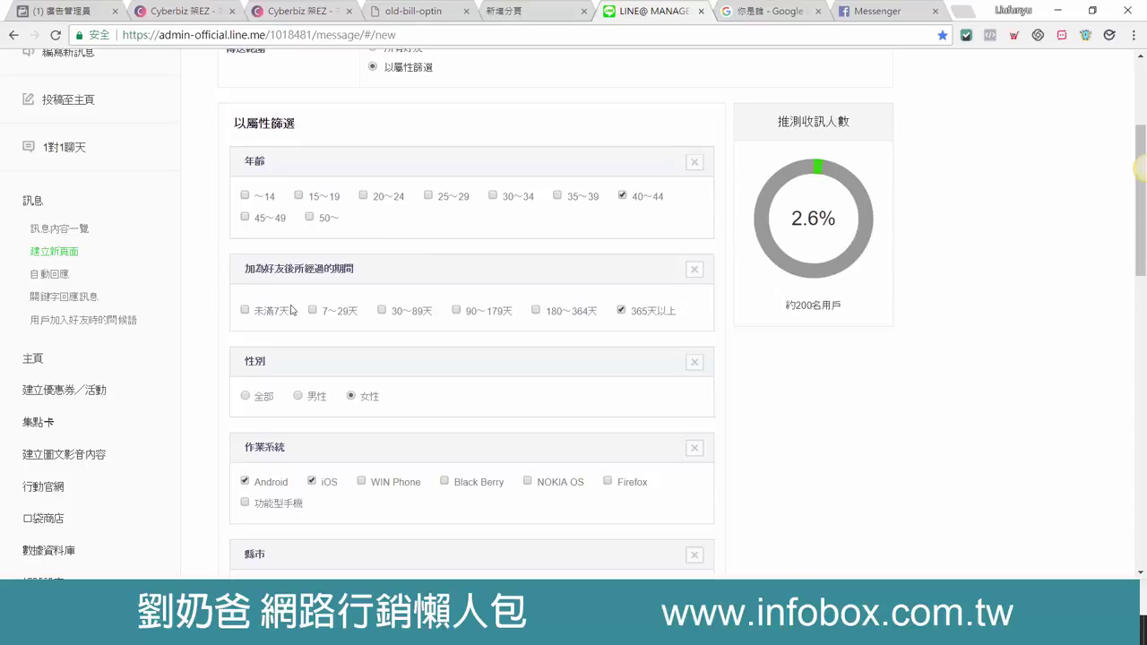
{"action": "left_click_drag", "start_coordinate": [246, 268], "coordinate": [381, 273]}
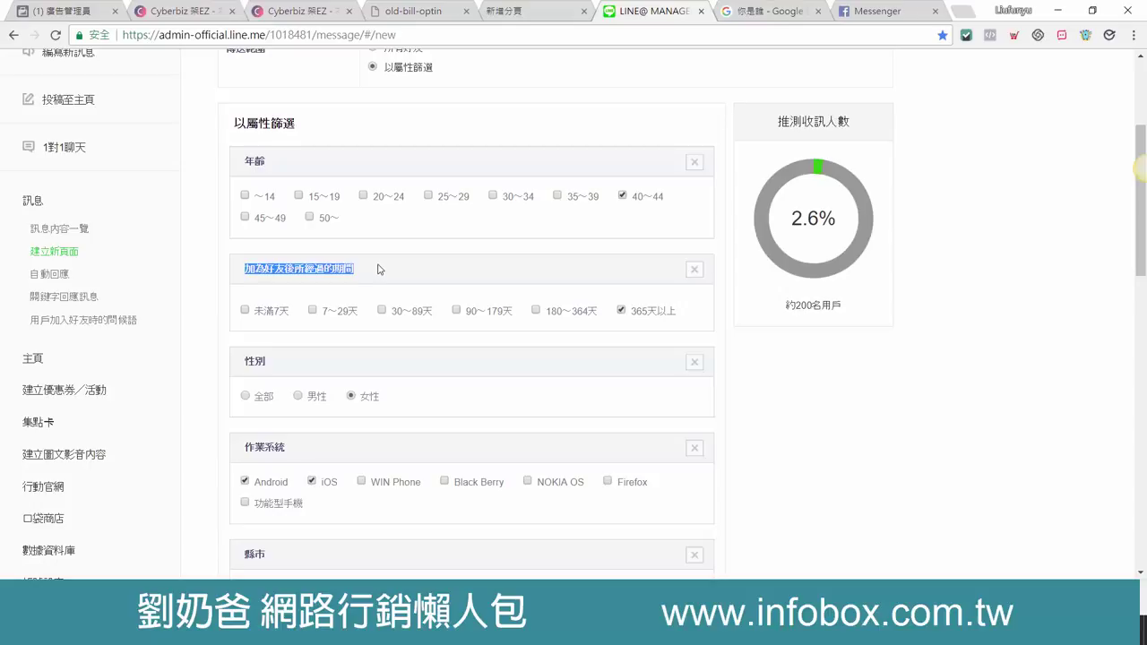
{"action": "left_click", "coordinate": [429, 279]}
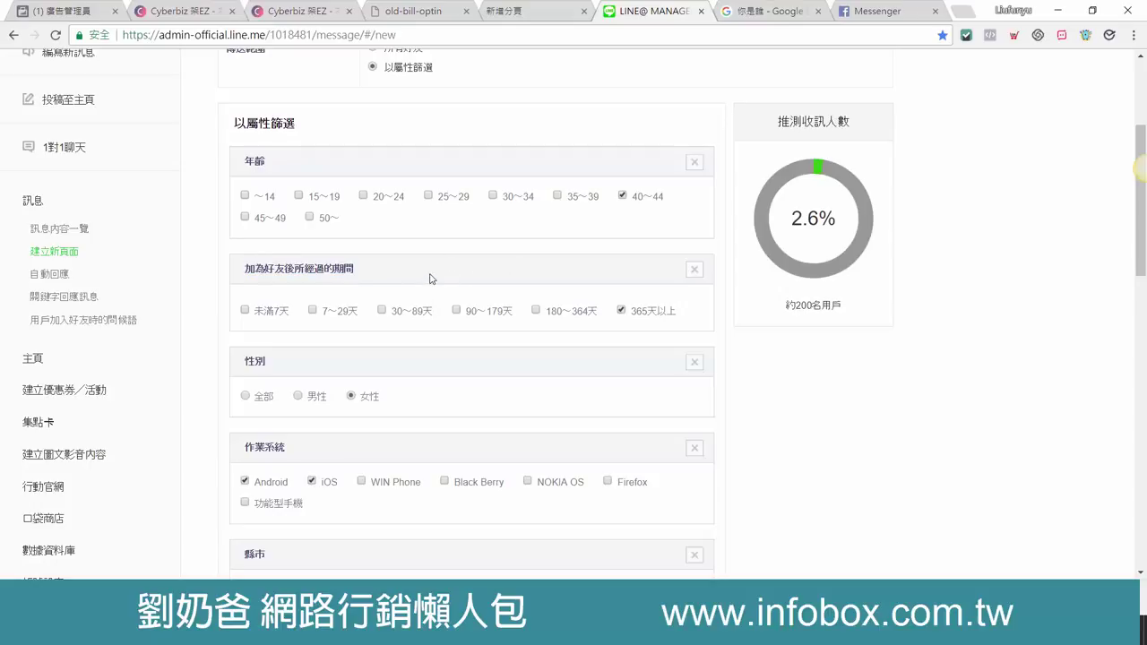
{"action": "left_click_drag", "start_coordinate": [255, 269], "coordinate": [358, 281]}
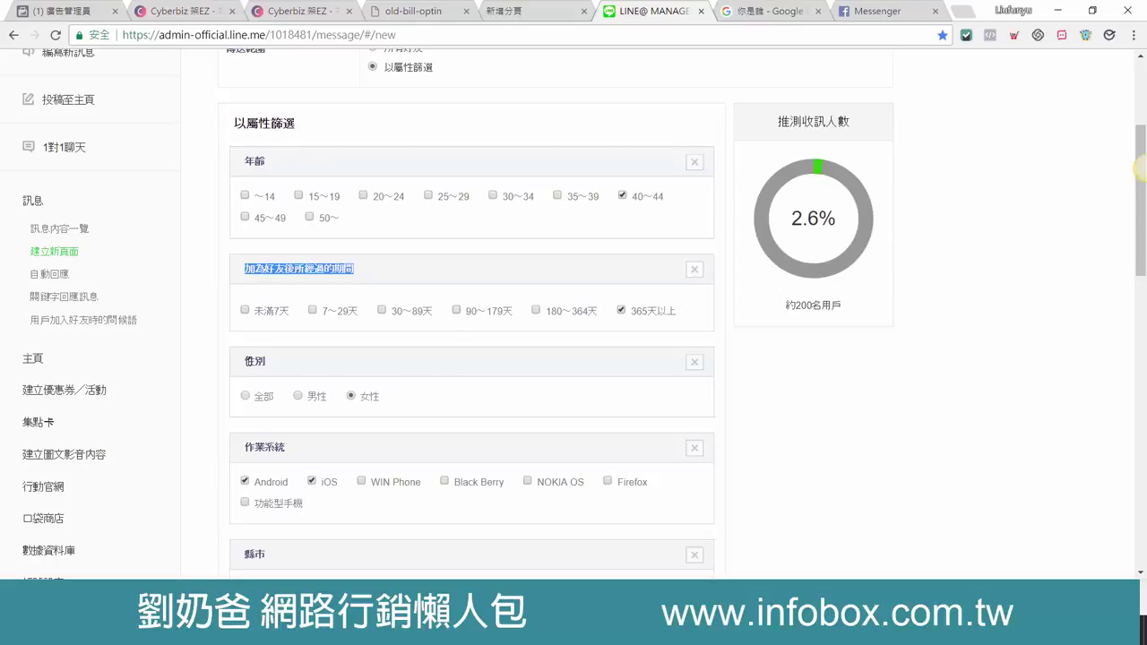
{"action": "double_click", "coordinate": [252, 361]}
{"action": "double_click", "coordinate": [254, 161]}
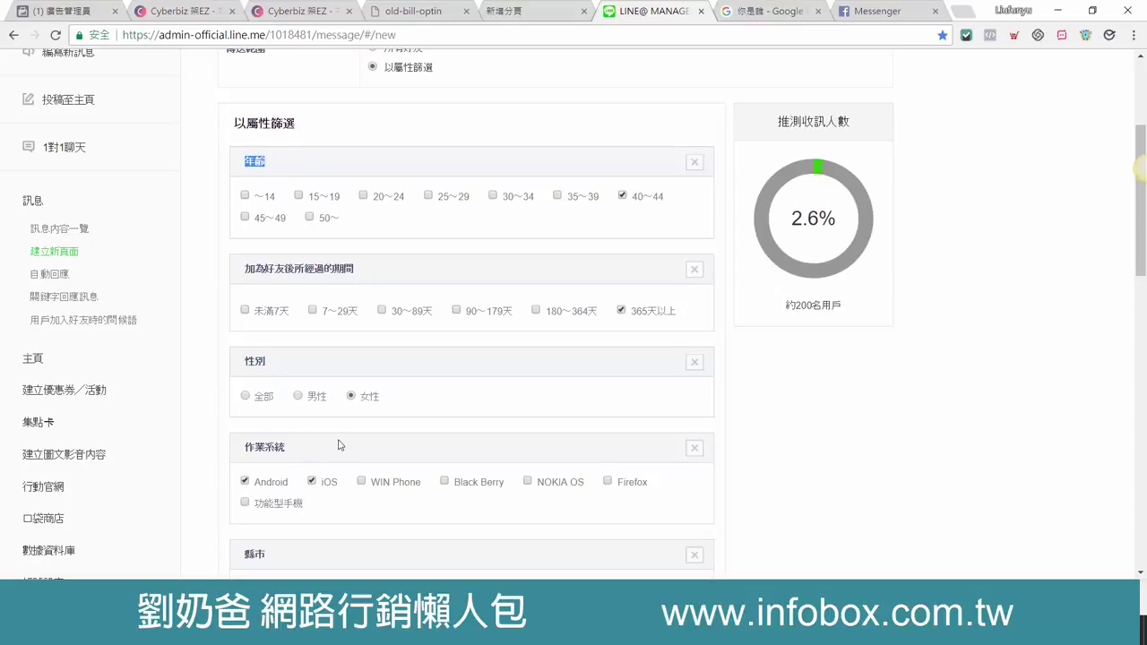
{"action": "scroll", "coordinate": [339, 441], "scroll_direction": "down", "scroll_amount": 1}
{"action": "left_click_drag", "start_coordinate": [303, 374], "coordinate": [242, 383]}
{"action": "left_click", "coordinate": [303, 385]}
{"action": "scroll", "coordinate": [395, 380], "scroll_direction": "down", "scroll_amount": 2}
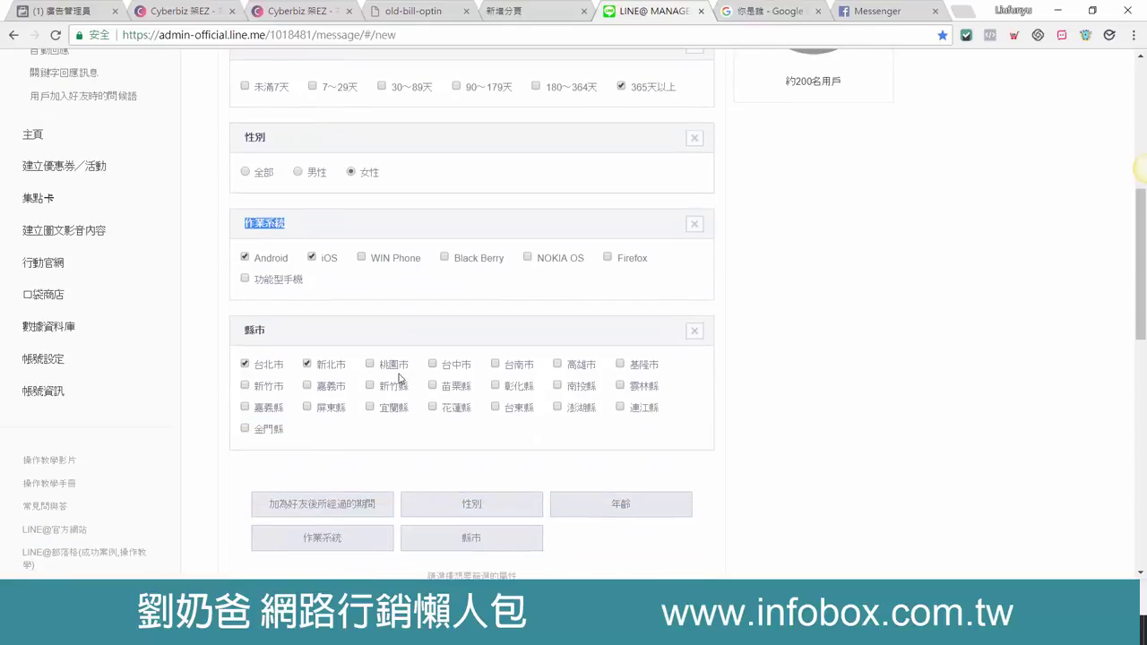
{"action": "left_click_drag", "start_coordinate": [277, 333], "coordinate": [247, 334]}
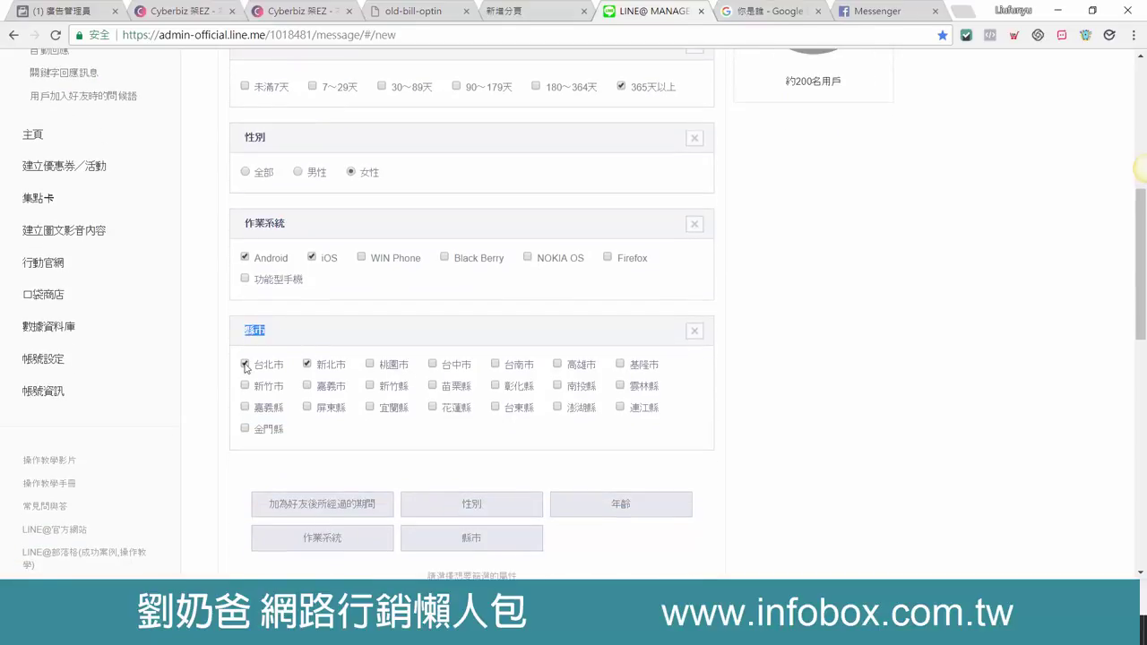
Review the gender, age and friendship duration filters again, along with the selectable attributes and the 以屬性篩選 sending scope.
{"action": "scroll", "coordinate": [305, 370], "scroll_direction": "up", "scroll_amount": 2}
{"action": "left_click_drag", "start_coordinate": [271, 287], "coordinate": [246, 291]}
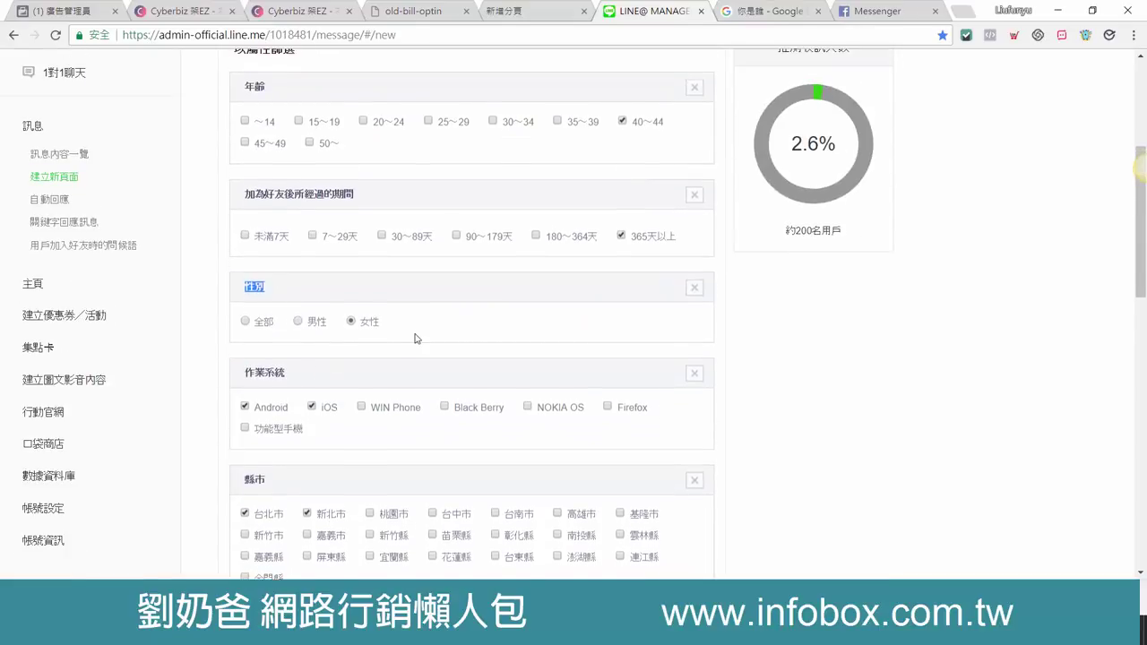
{"action": "scroll", "coordinate": [415, 339], "scroll_direction": "up", "scroll_amount": 2}
{"action": "left_click_drag", "start_coordinate": [280, 240], "coordinate": [259, 238]}
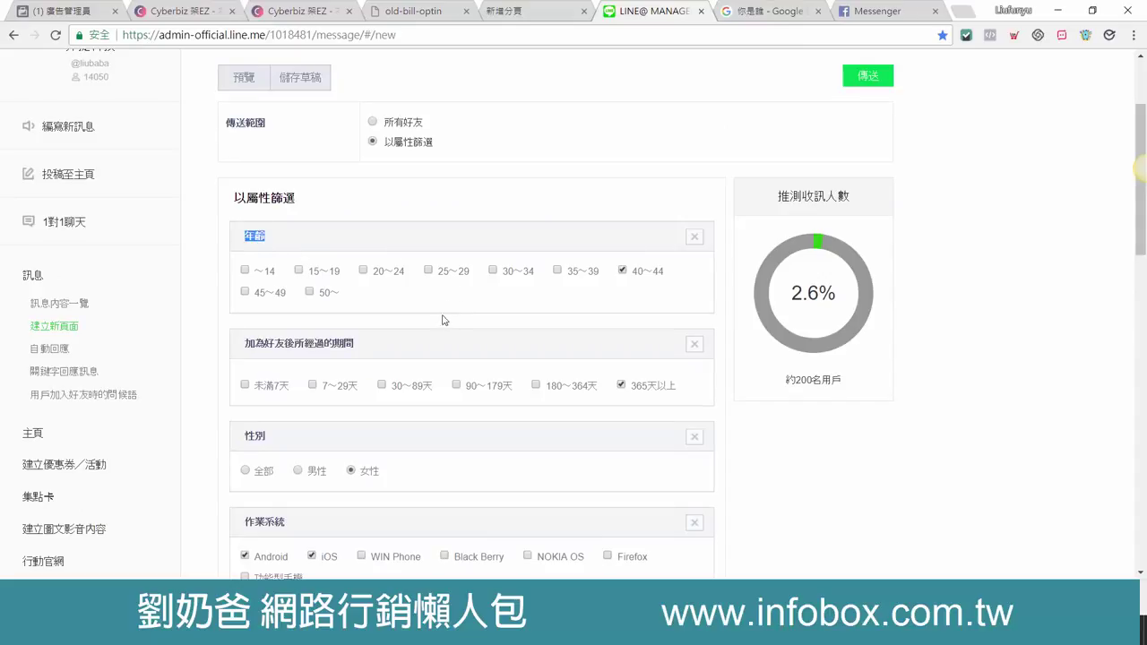
{"action": "scroll", "coordinate": [447, 319], "scroll_direction": "down", "scroll_amount": 4}
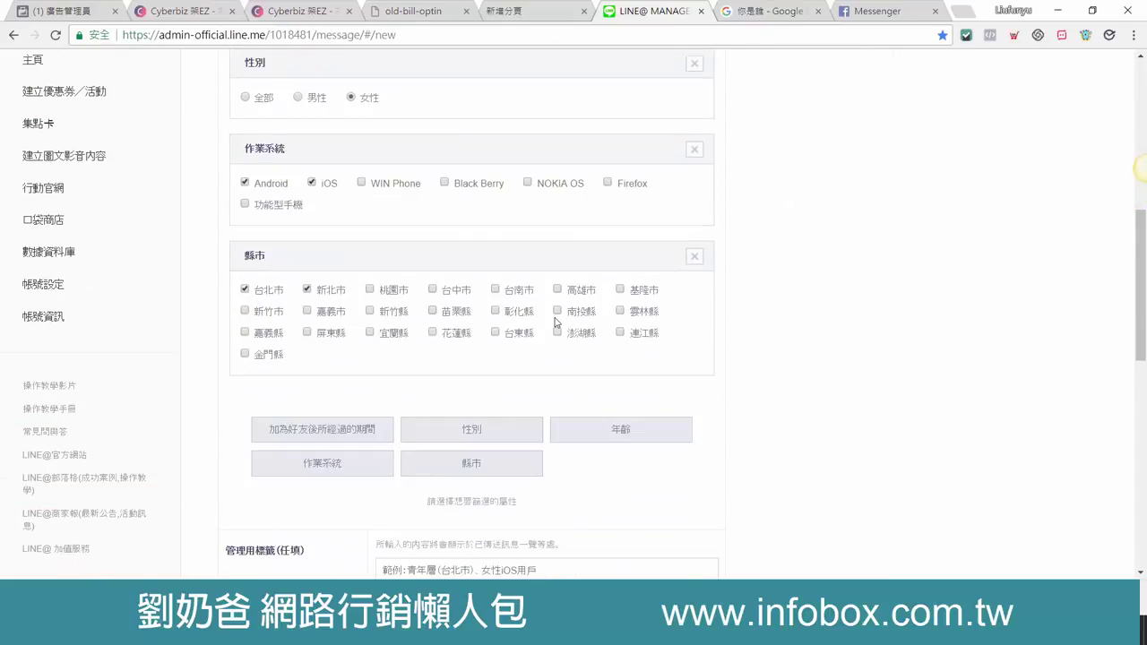
{"action": "scroll", "coordinate": [558, 323], "scroll_direction": "down", "scroll_amount": 1}
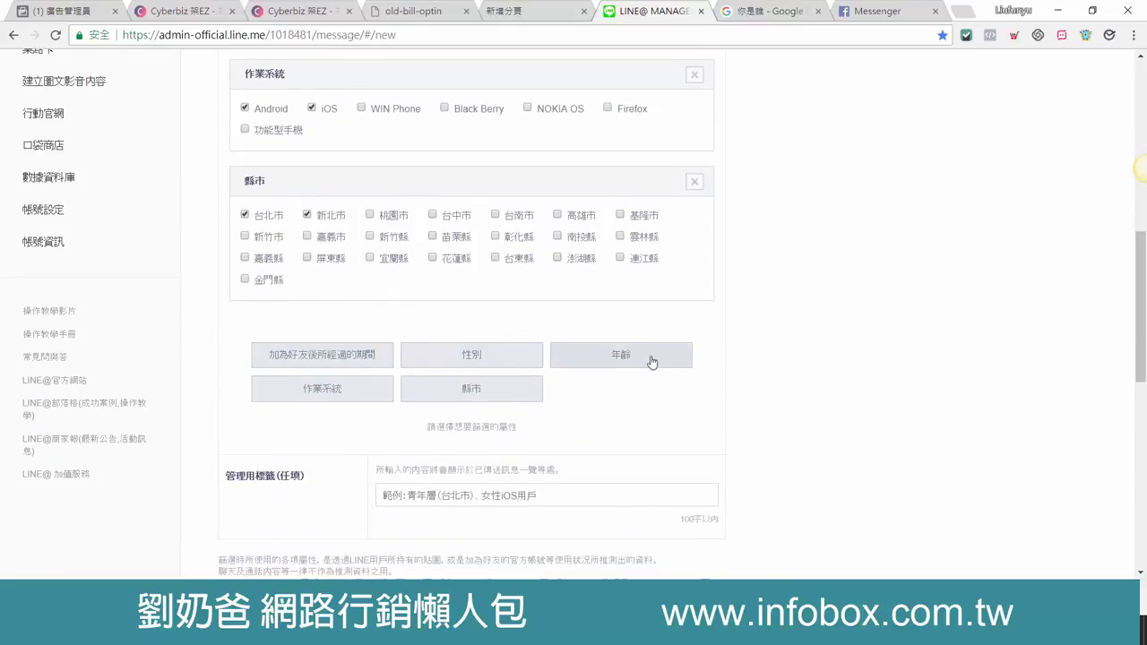
{"action": "scroll", "coordinate": [667, 372], "scroll_direction": "up", "scroll_amount": 3}
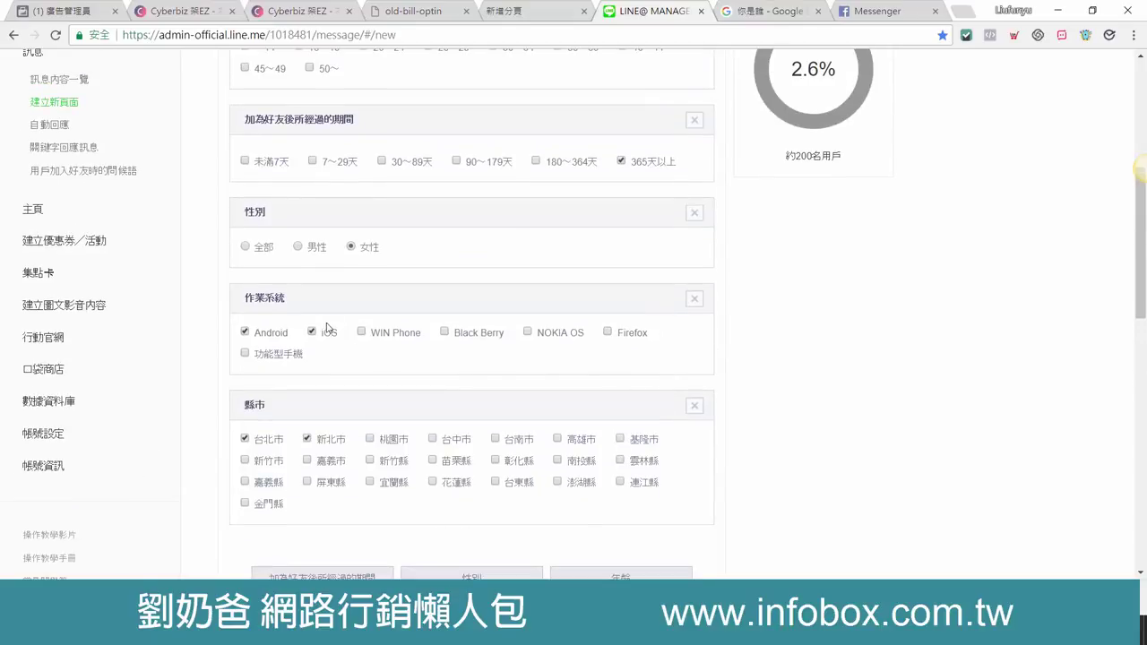
{"action": "left_click_drag", "start_coordinate": [309, 311], "coordinate": [225, 304]}
{"action": "scroll", "coordinate": [511, 385], "scroll_direction": "up", "scroll_amount": 3}
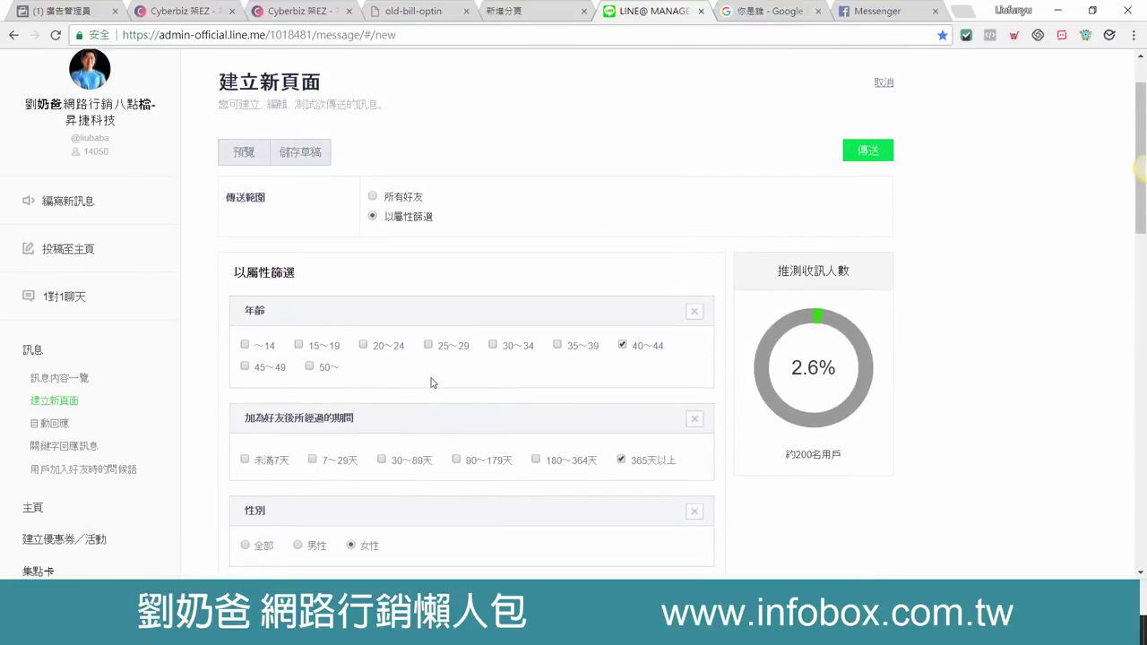
{"action": "left_click_drag", "start_coordinate": [371, 429], "coordinate": [246, 412]}
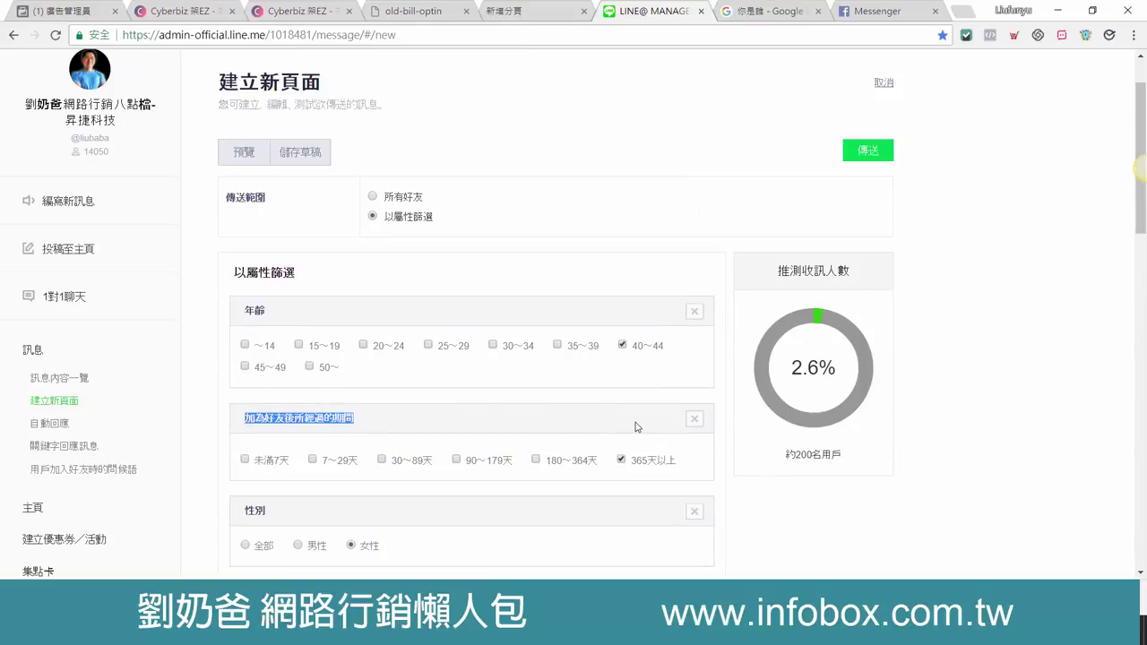
{"action": "scroll", "coordinate": [538, 359], "scroll_direction": "down", "scroll_amount": 2}
{"action": "left_click_drag", "start_coordinate": [441, 73], "coordinate": [401, 76]}
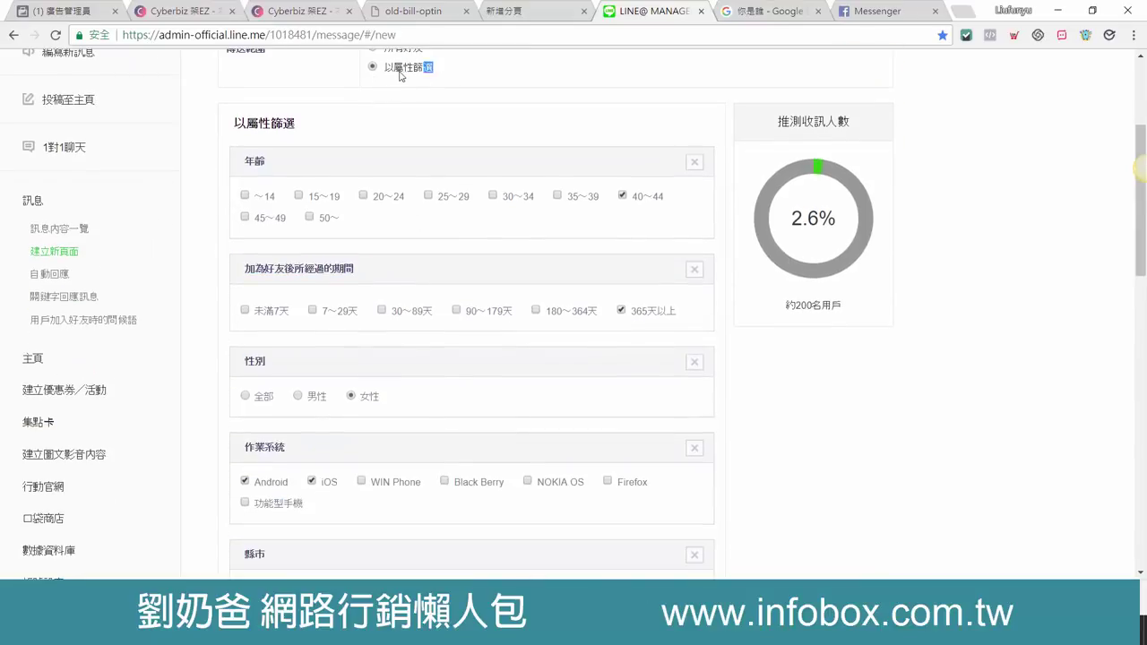
{"action": "double_click", "coordinate": [400, 76]}
{"action": "left_click", "coordinate": [486, 139]}
{"action": "scroll", "coordinate": [583, 314], "scroll_direction": "up", "scroll_amount": 2}
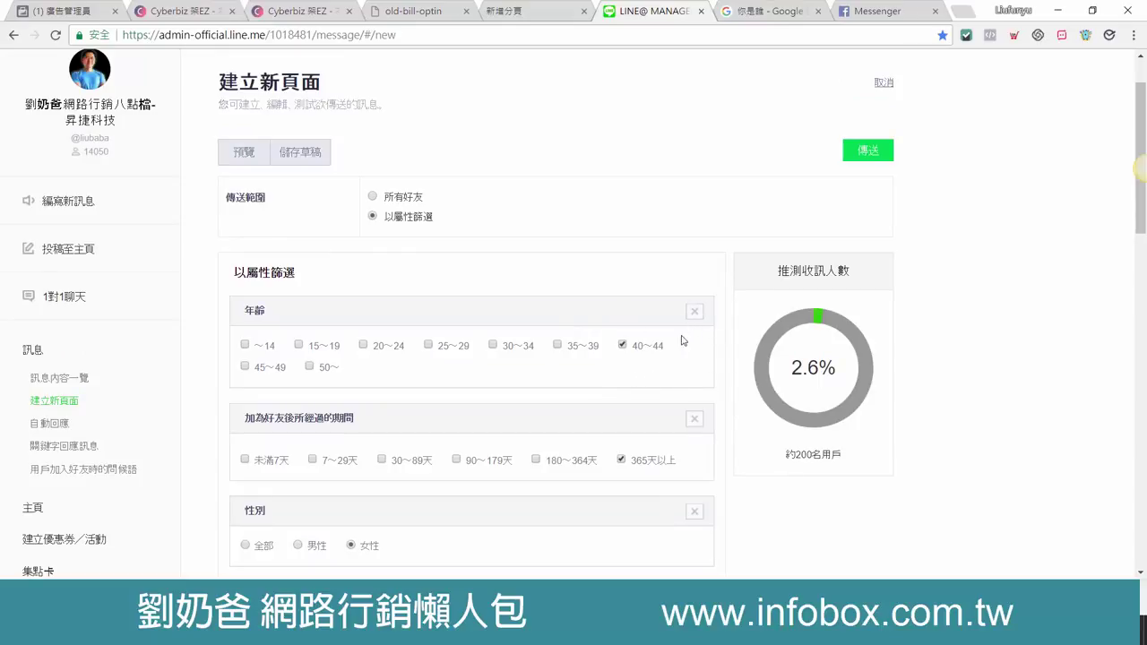
Remove the friendship duration, gender, operating system and city filters, keeping only the age filter.
{"action": "scroll", "coordinate": [668, 348], "scroll_direction": "down", "scroll_amount": 1}
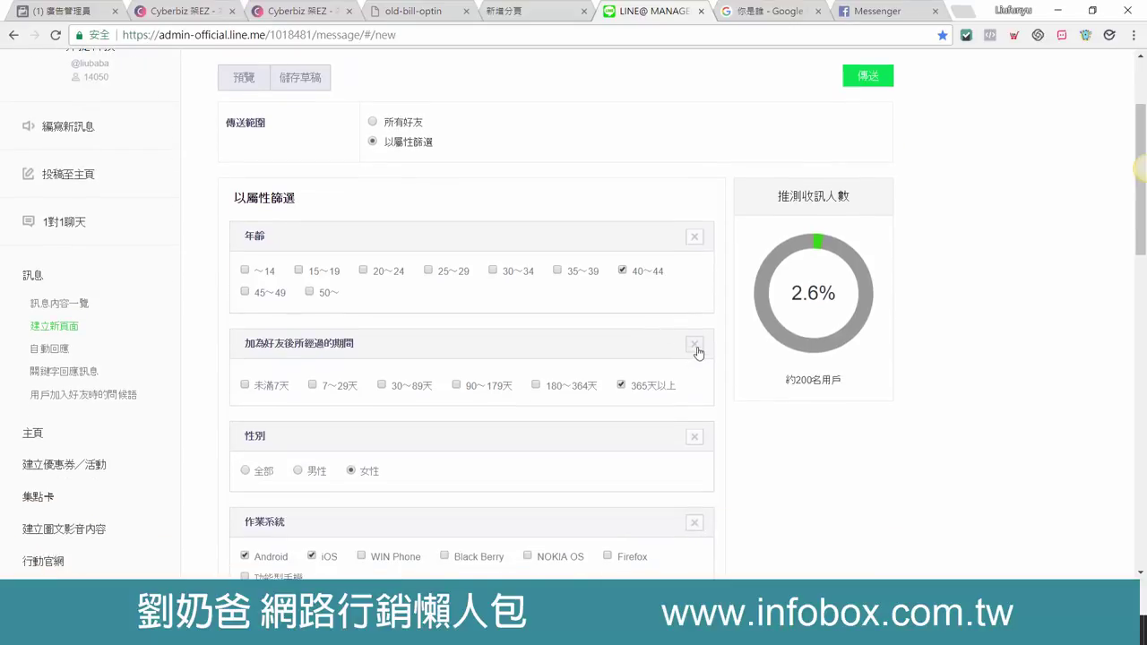
{"action": "left_click", "coordinate": [694, 346]}
{"action": "left_click", "coordinate": [698, 348]}
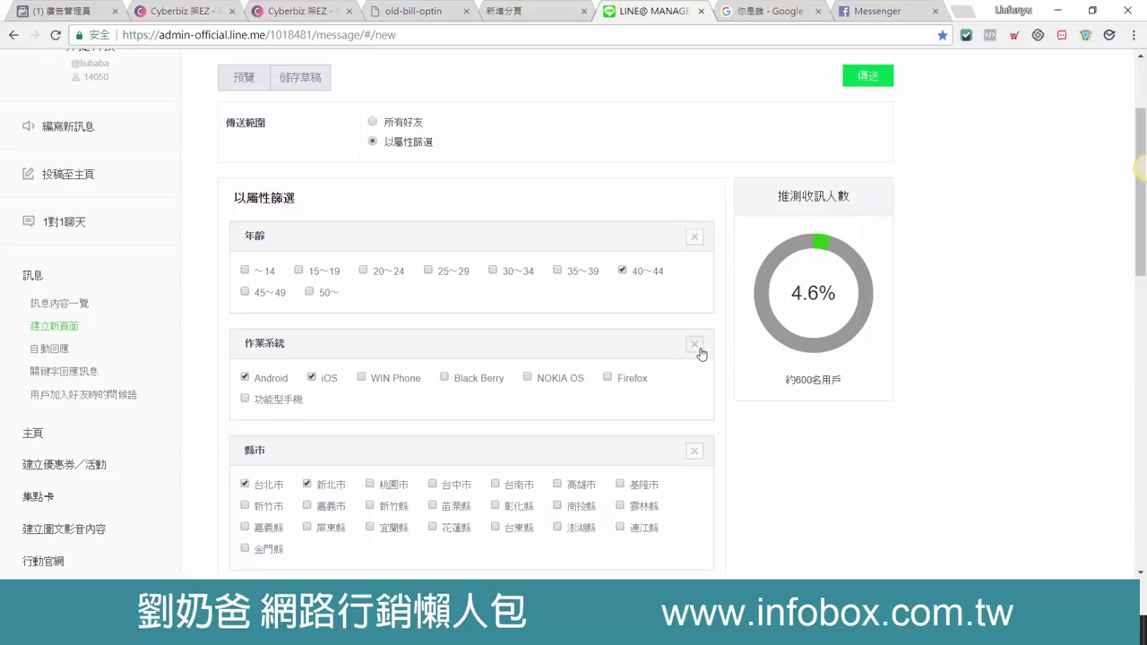
{"action": "left_click", "coordinate": [699, 348]}
{"action": "left_click", "coordinate": [698, 348]}
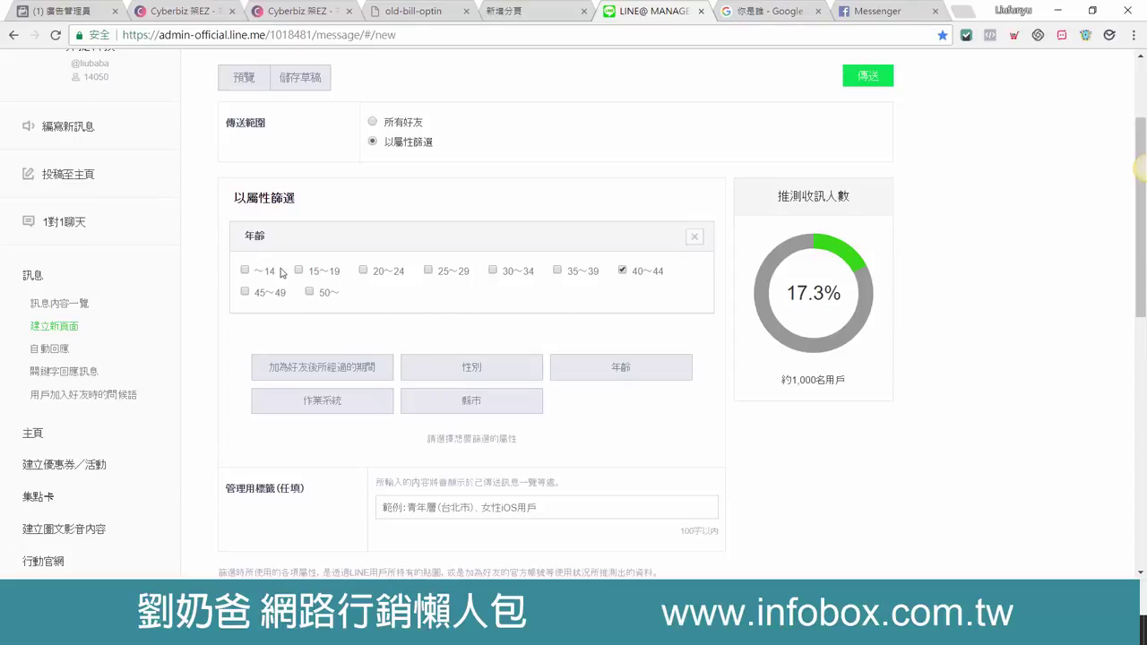
Check the estimated number of recipients for the 40～44 age group.
{"action": "left_click_drag", "start_coordinate": [271, 199], "coordinate": [296, 199]}
{"action": "left_click", "coordinate": [786, 384]}
{"action": "left_click_drag", "start_coordinate": [786, 384], "coordinate": [827, 383]}
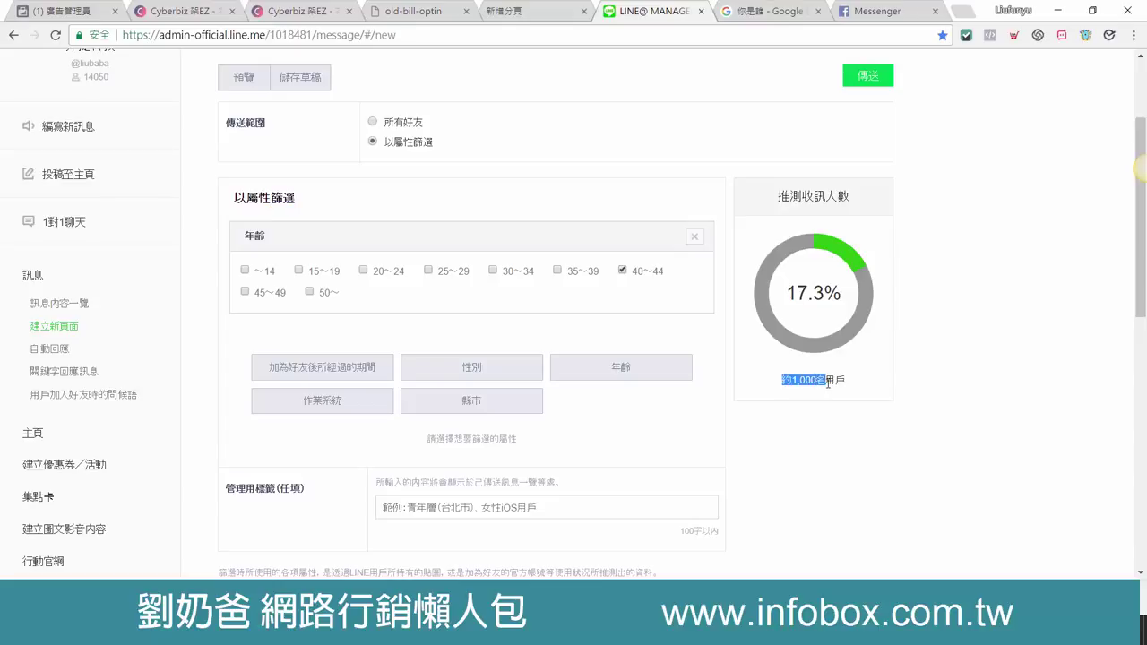
Add the 35～39 age group, check the estimated audience, and remove 40～44 to compare 35～39 alone.
{"action": "left_click", "coordinate": [565, 274]}
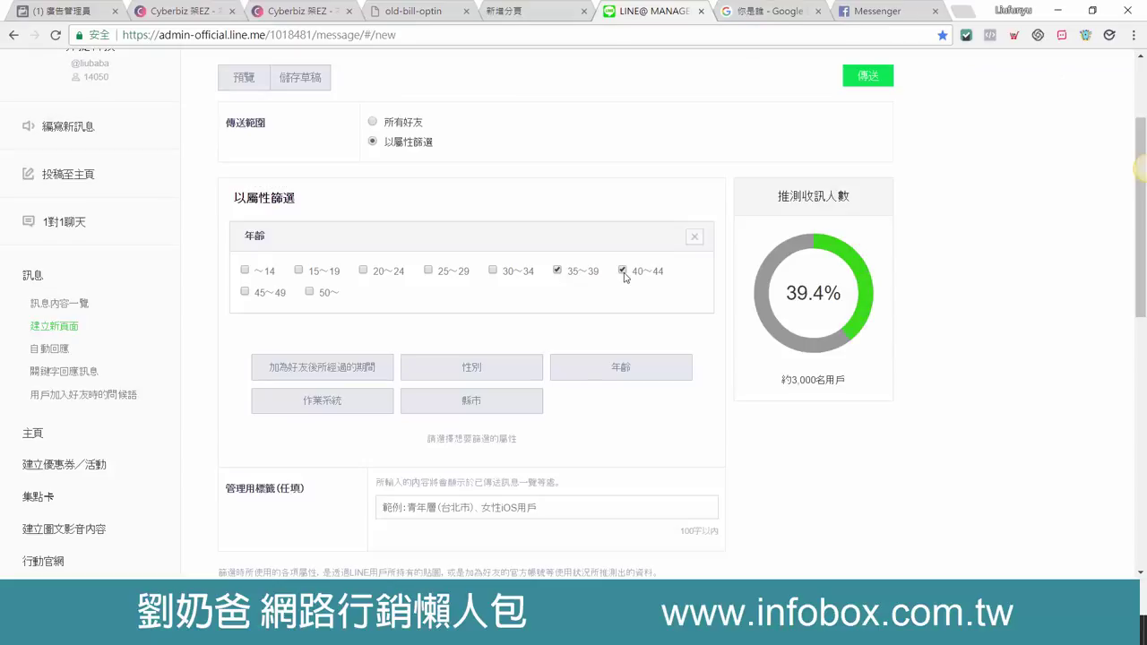
{"action": "left_click_drag", "start_coordinate": [786, 380], "coordinate": [836, 380]}
{"action": "left_click", "coordinate": [623, 271]}
{"action": "left_click_drag", "start_coordinate": [784, 381], "coordinate": [819, 384]}
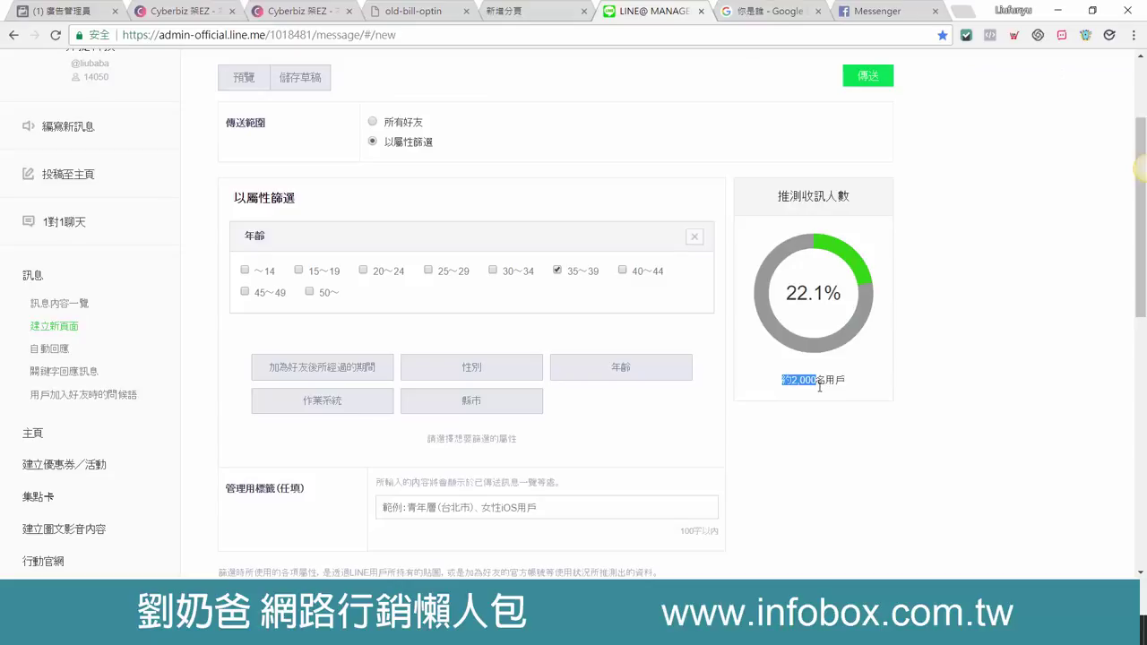
Switch the age filter back to 40～44 only and check the estimated audience.
{"action": "left_click", "coordinate": [623, 271]}
{"action": "left_click", "coordinate": [558, 271]}
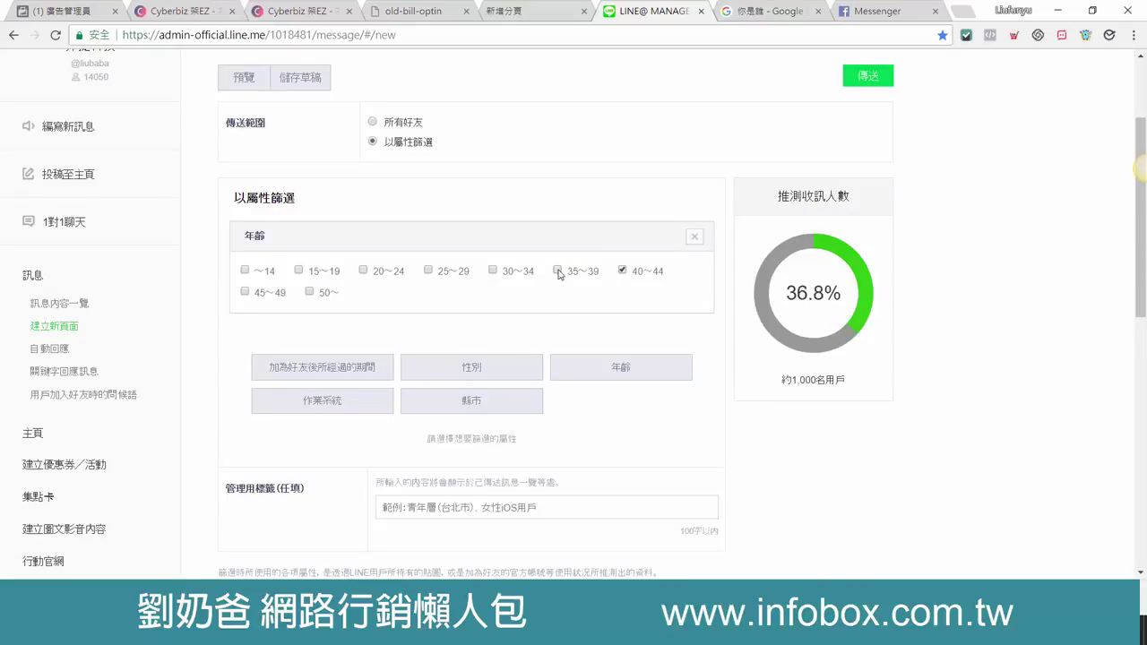
{"action": "left_click_drag", "start_coordinate": [783, 381], "coordinate": [835, 381]}
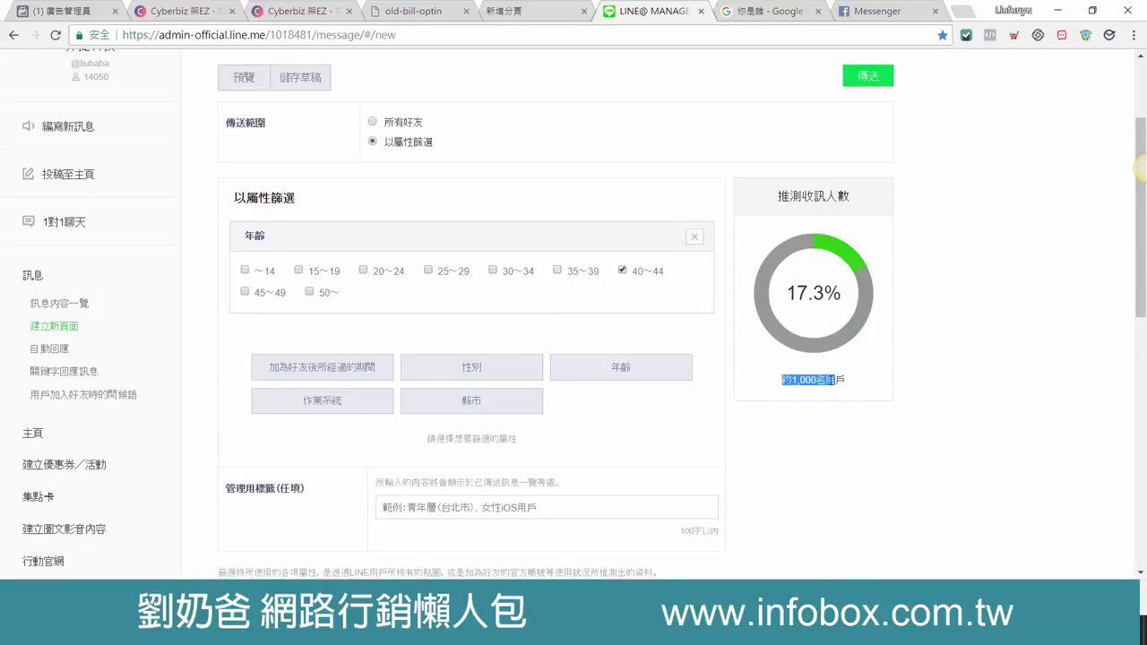
Switch the age filter to 30～34, 25～29 and 20～24 in turn, and clear all age groups.
{"action": "left_click", "coordinate": [493, 271]}
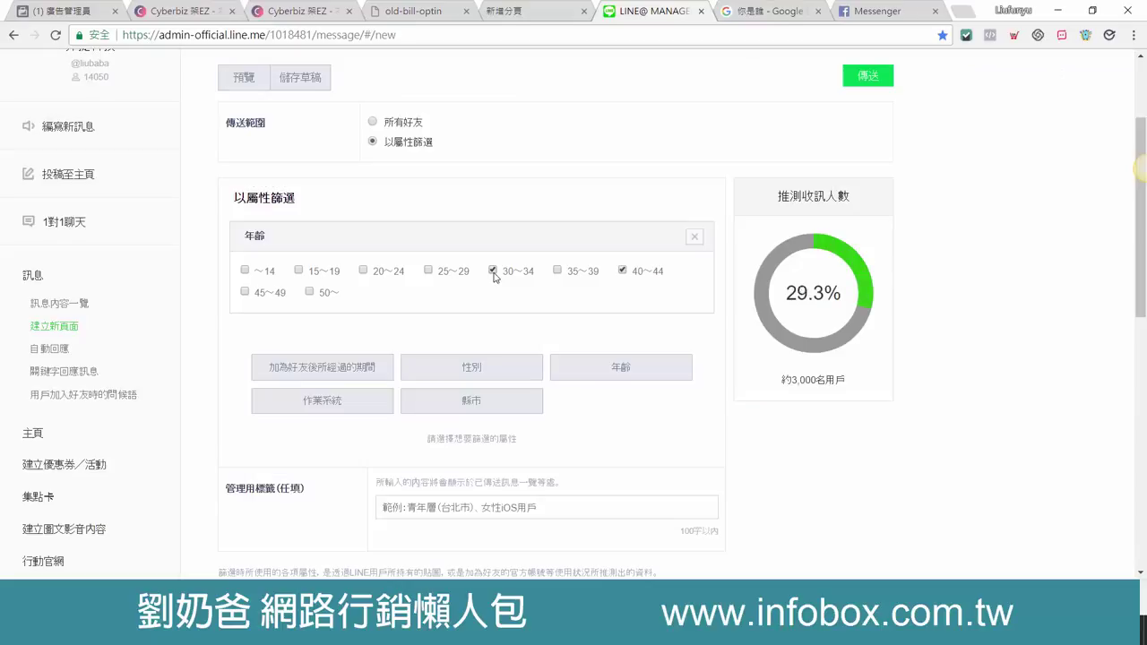
{"action": "left_click", "coordinate": [623, 270]}
{"action": "left_click", "coordinate": [428, 270]}
{"action": "left_click", "coordinate": [494, 272]}
{"action": "left_click", "coordinate": [363, 270]}
{"action": "left_click", "coordinate": [429, 273]}
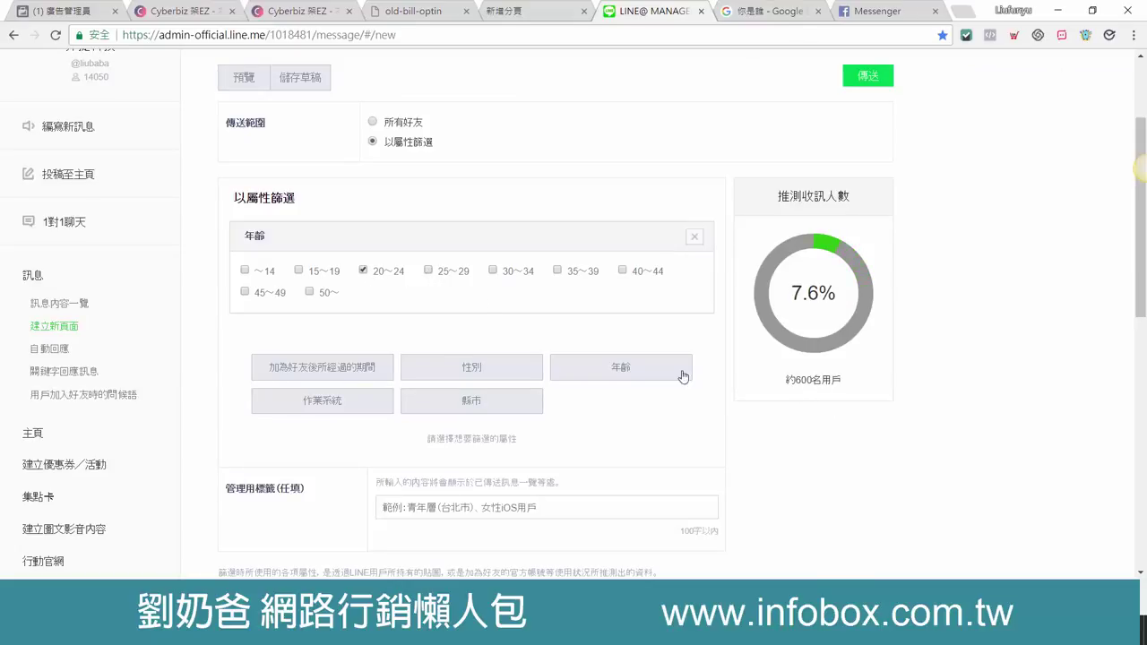
{"action": "left_click", "coordinate": [363, 271]}
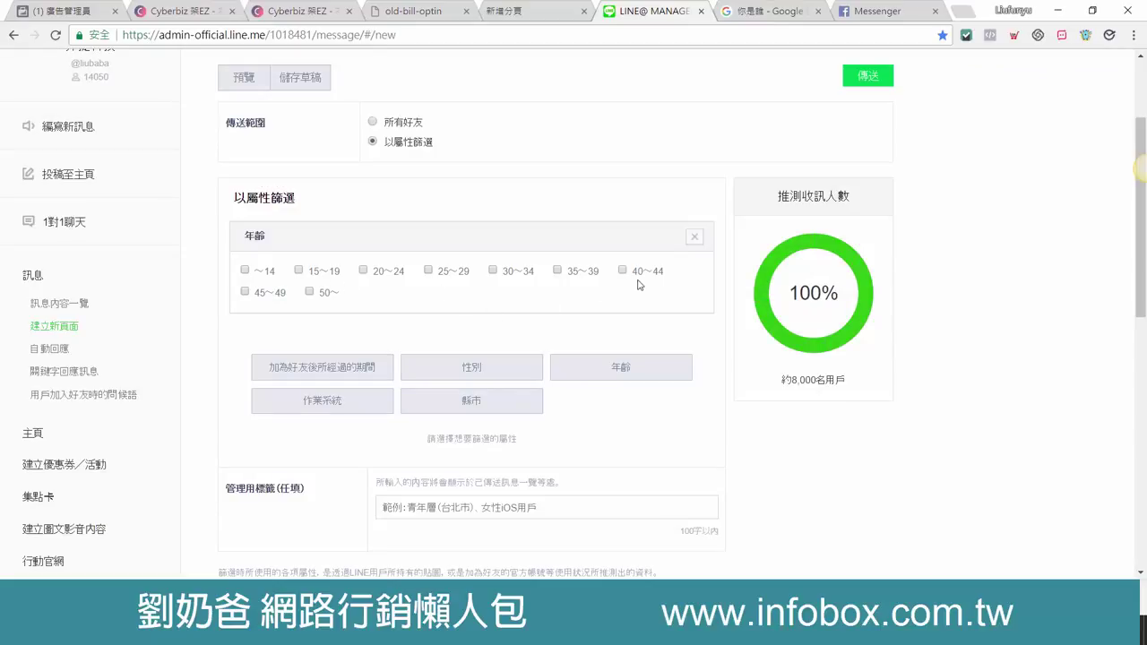
Select the age groups 35～39, 40～44 and 45～49 one after another, checking how the estimated audience changes.
{"action": "left_click", "coordinate": [557, 271]}
{"action": "left_click_drag", "start_coordinate": [782, 380], "coordinate": [827, 382]}
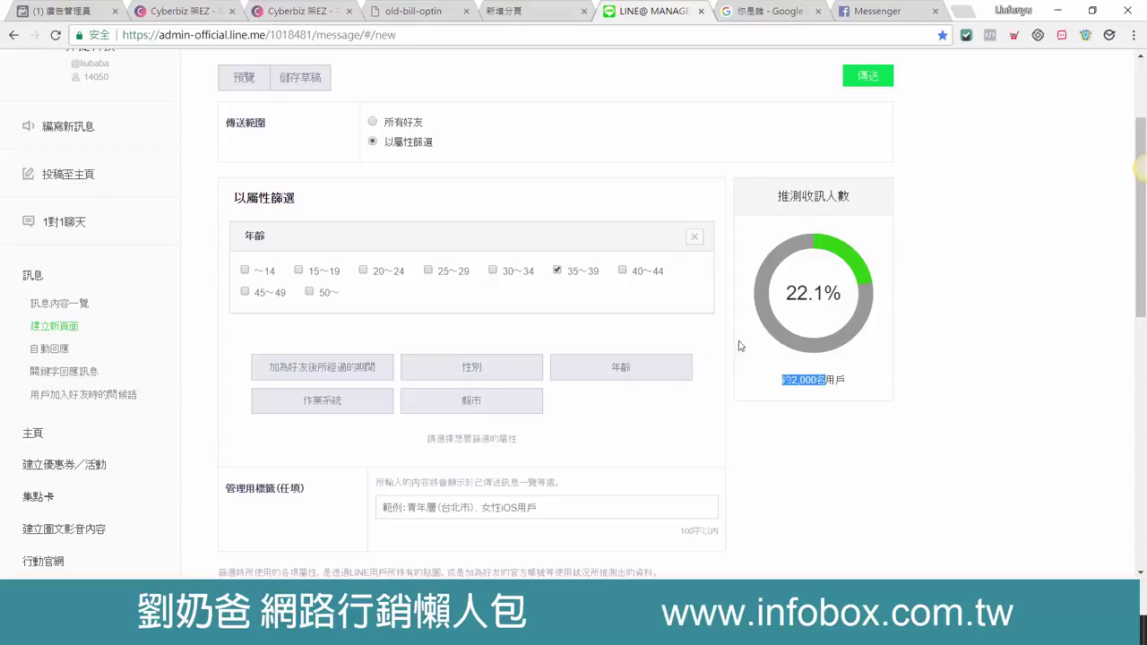
{"action": "left_click", "coordinate": [624, 271]}
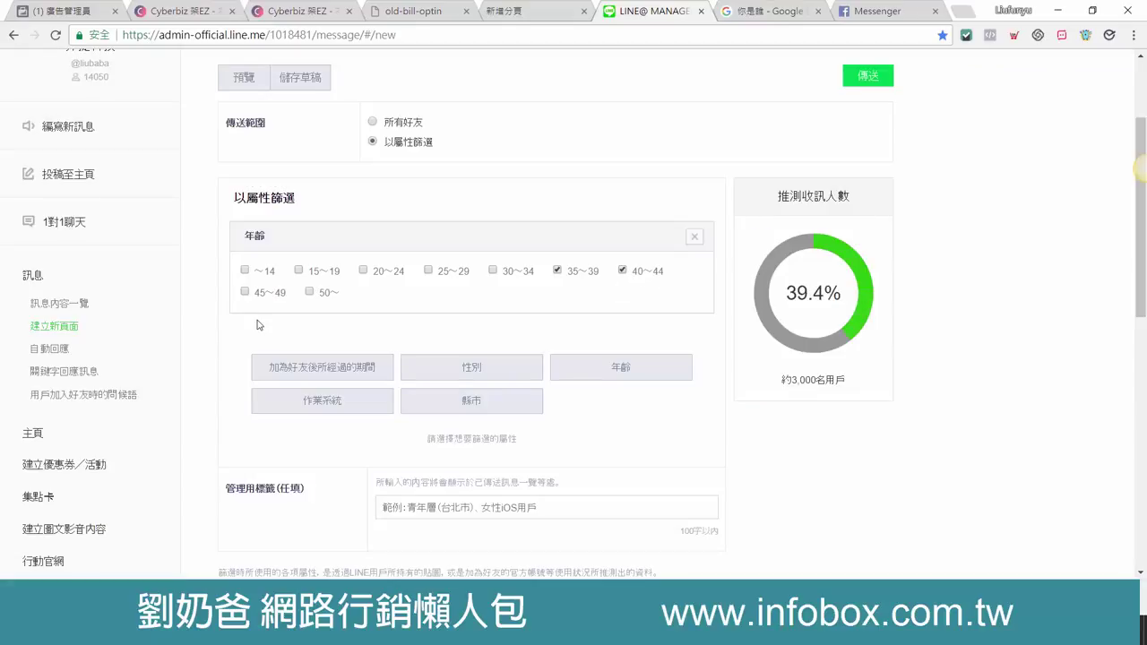
{"action": "left_click", "coordinate": [246, 292]}
{"action": "left_click_drag", "start_coordinate": [792, 382], "coordinate": [817, 383]}
Remove the 45～49 and 40～44 age groups so that only 35～39 is selected.
{"action": "left_click", "coordinate": [246, 292]}
{"action": "left_click", "coordinate": [558, 270]}
{"action": "left_click", "coordinate": [623, 271]}
{"action": "left_click", "coordinate": [558, 270]}
Add the city filter with 台北市 and 新北市, clear the 35～39 age group, and check the estimated audience.
{"action": "left_click", "coordinate": [508, 397]}
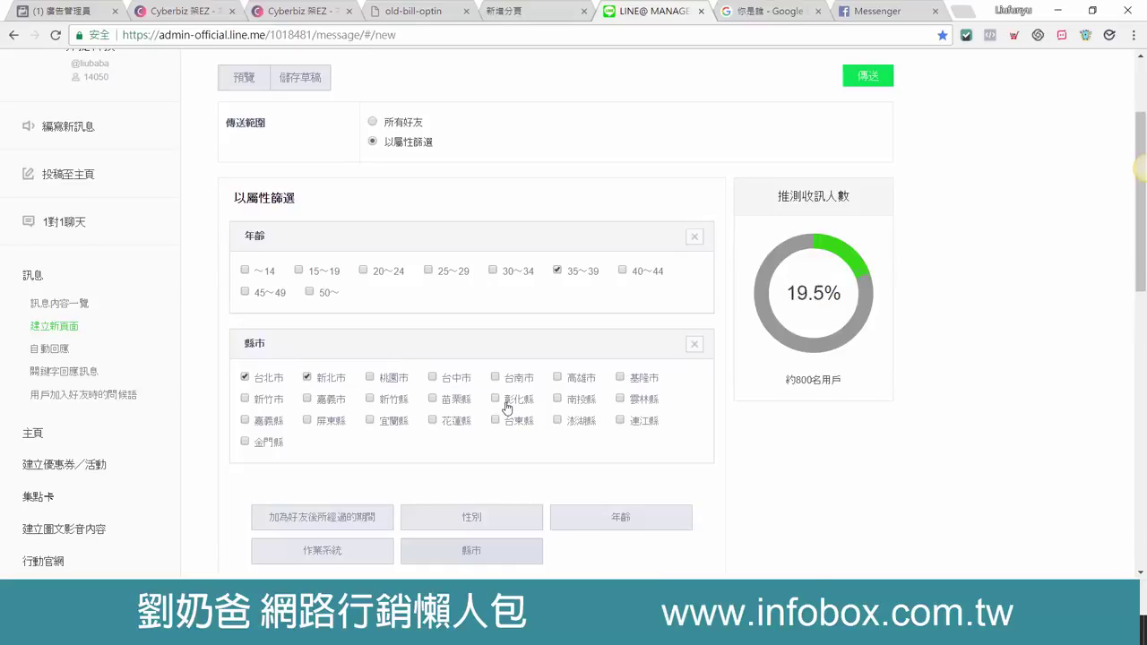
{"action": "left_click", "coordinate": [558, 271]}
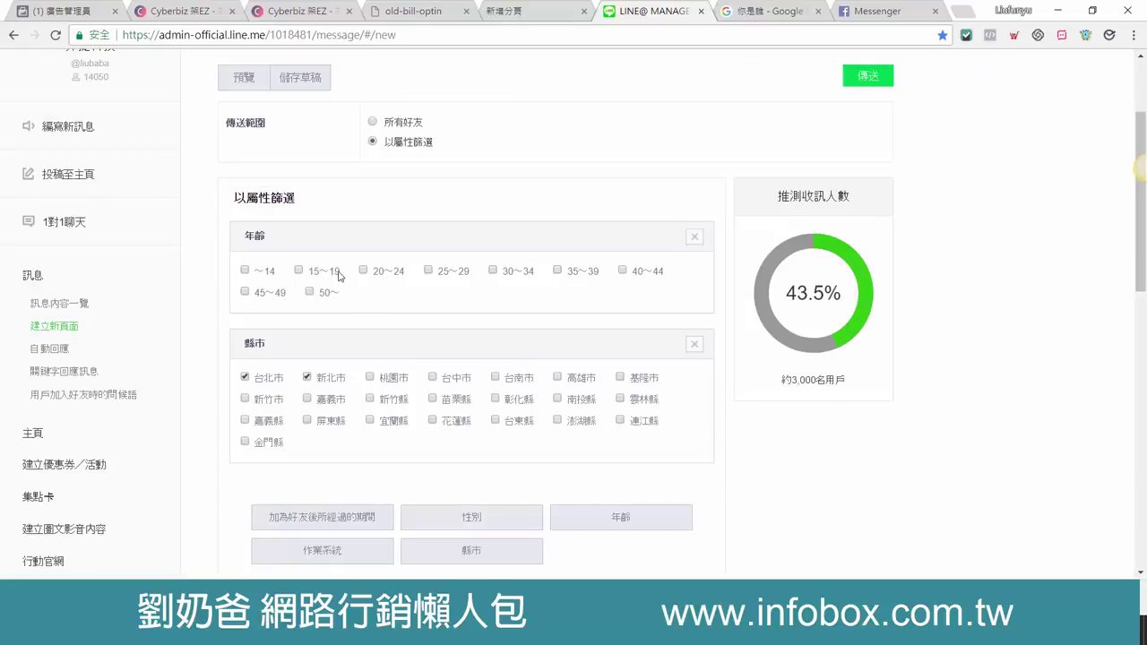
{"action": "scroll", "coordinate": [593, 349], "scroll_direction": "down", "scroll_amount": 2}
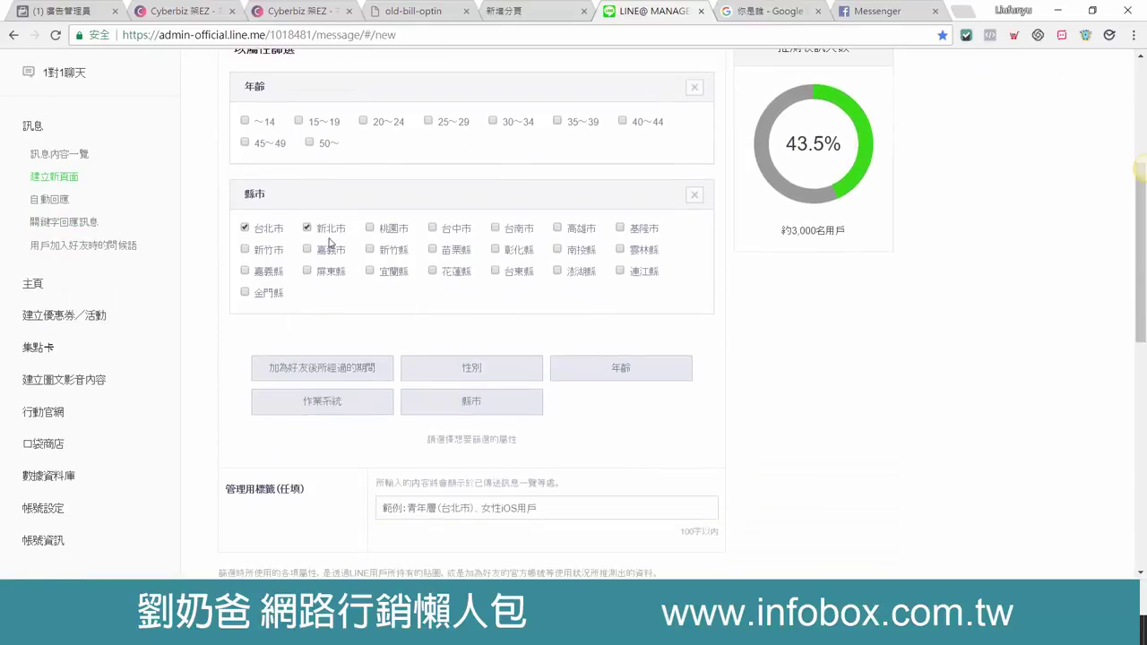
{"action": "double_click", "coordinate": [795, 229]}
Compare the estimated audience for 台北市 alone, 新北市 alone and both cities selected together.
{"action": "left_click", "coordinate": [307, 228]}
{"action": "left_click", "coordinate": [246, 230]}
{"action": "left_click", "coordinate": [308, 228]}
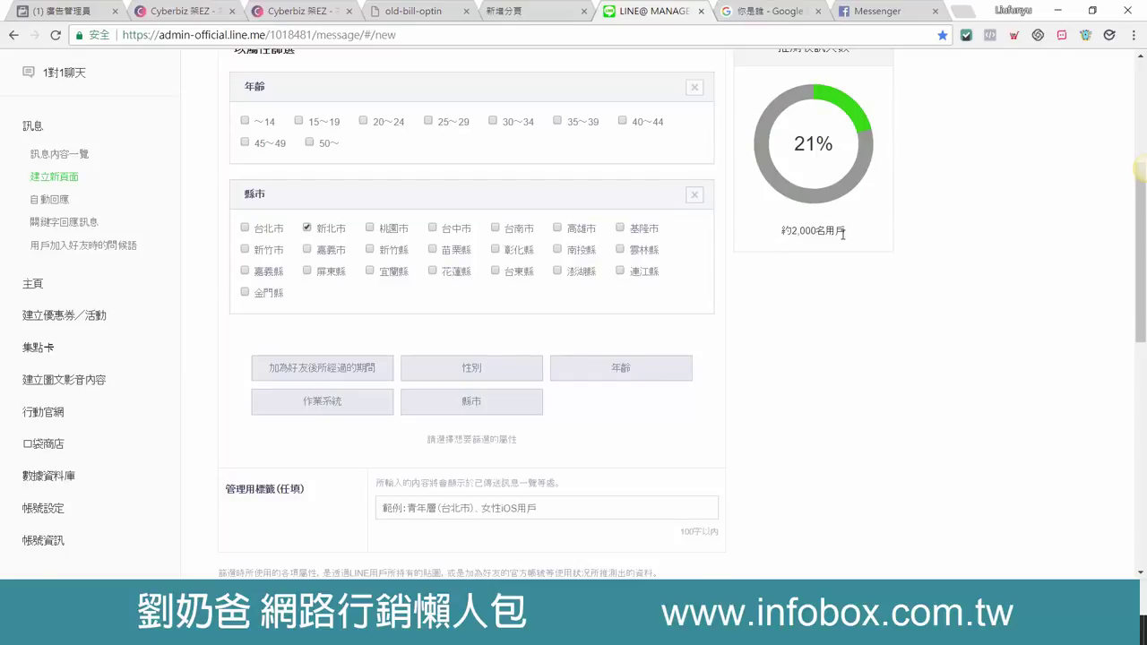
{"action": "left_click", "coordinate": [246, 229]}
{"action": "left_click_drag", "start_coordinate": [795, 234], "coordinate": [825, 230]}
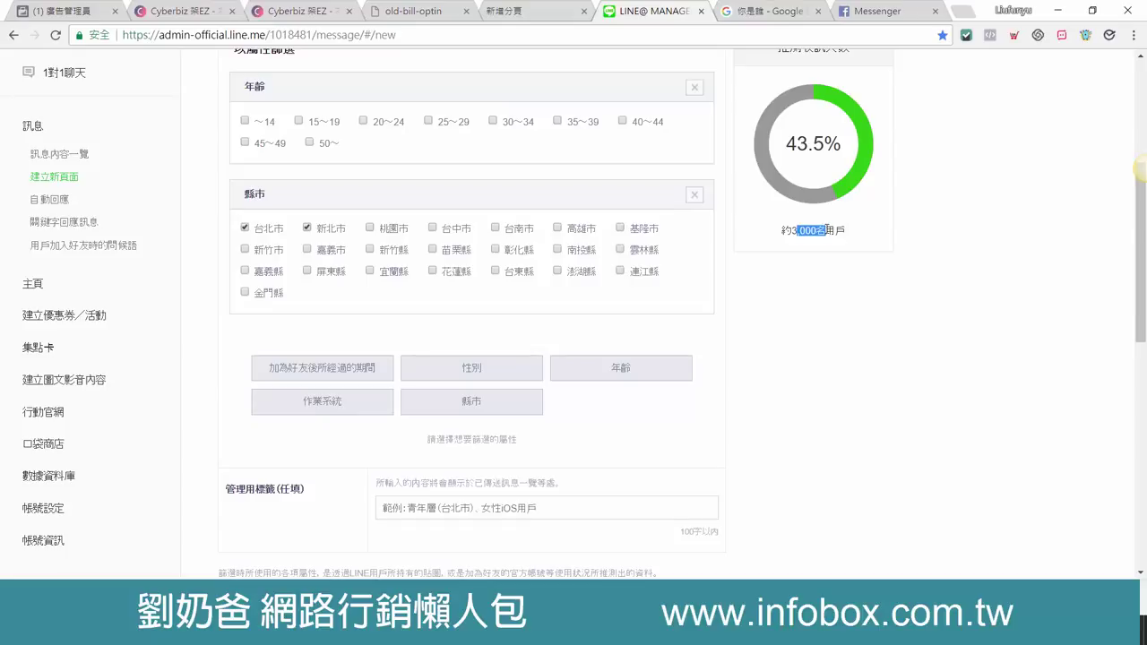
{"action": "left_click_drag", "start_coordinate": [782, 229], "coordinate": [787, 238]}
{"action": "left_click", "coordinate": [802, 257]}
{"action": "scroll", "coordinate": [675, 355], "scroll_direction": "up", "scroll_amount": 3}
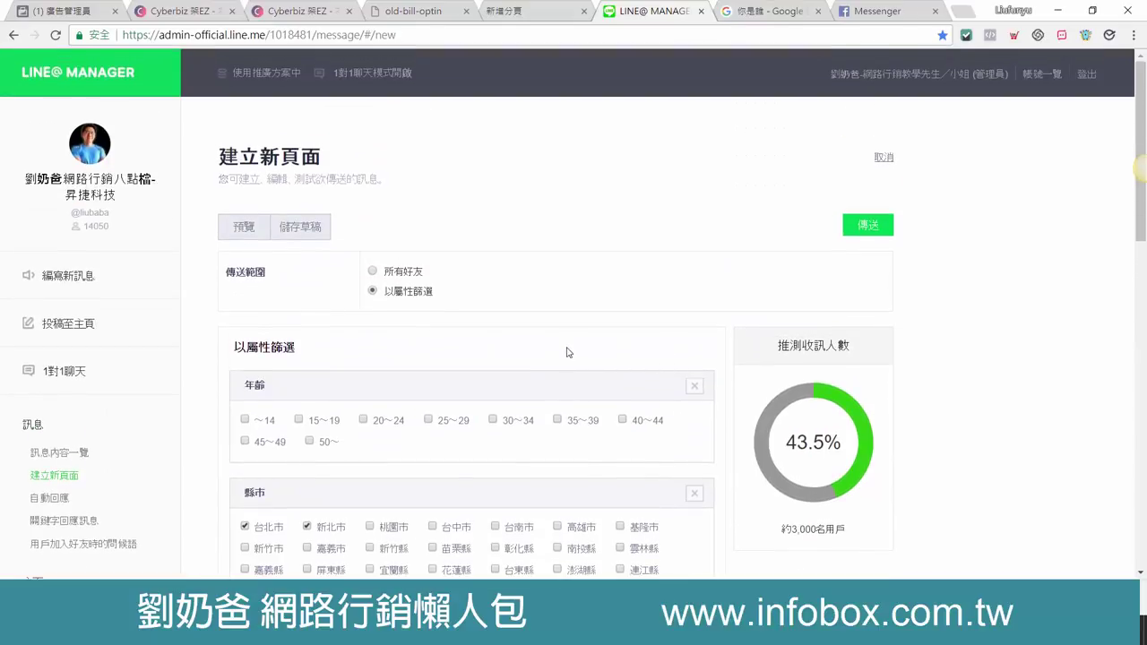
Add the gender filter set to 女性 alongside the two cities and check the estimated audience.
{"action": "scroll", "coordinate": [567, 353], "scroll_direction": "down", "scroll_amount": 1}
{"action": "scroll", "coordinate": [532, 349], "scroll_direction": "down", "scroll_amount": 2}
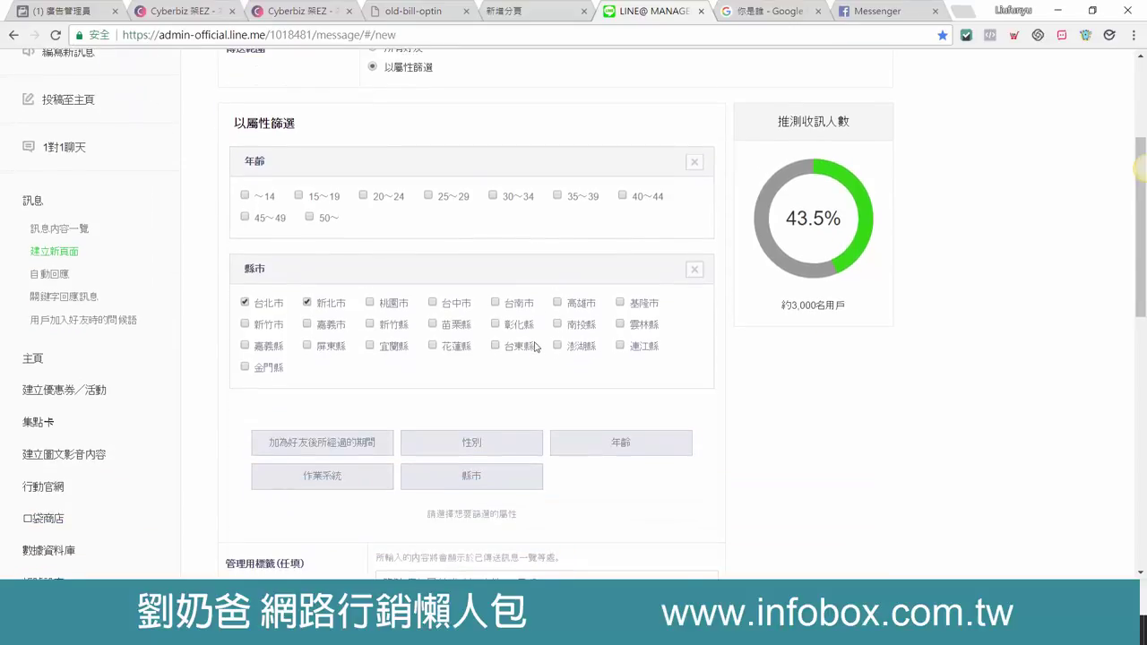
{"action": "scroll", "coordinate": [528, 329], "scroll_direction": "down", "scroll_amount": 2}
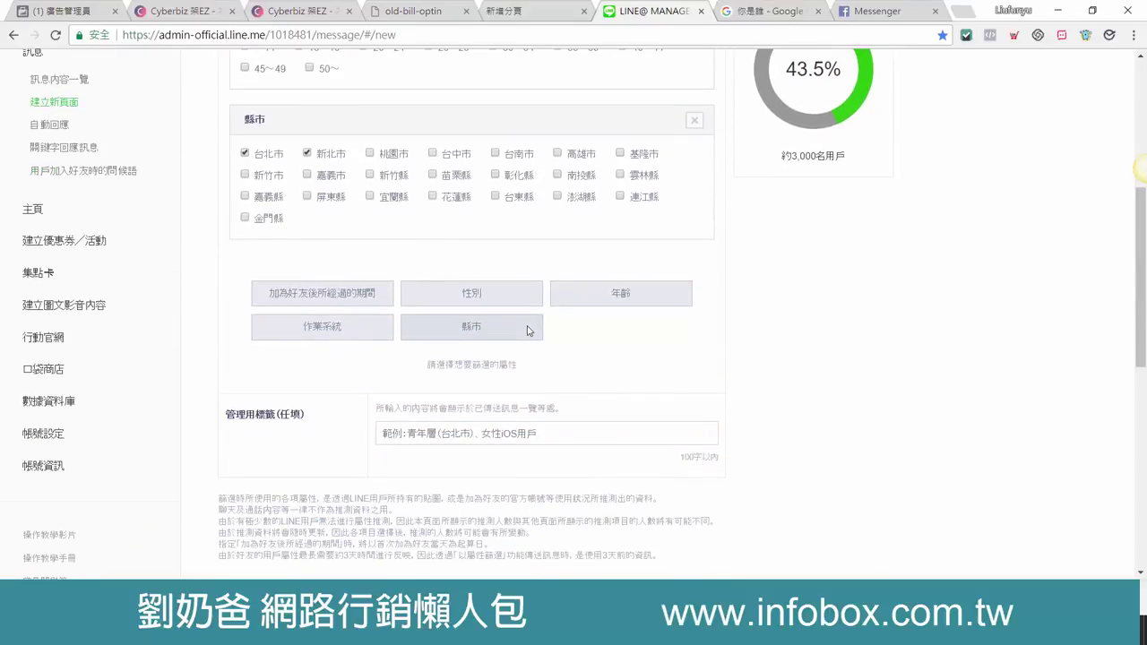
{"action": "left_click", "coordinate": [512, 303]}
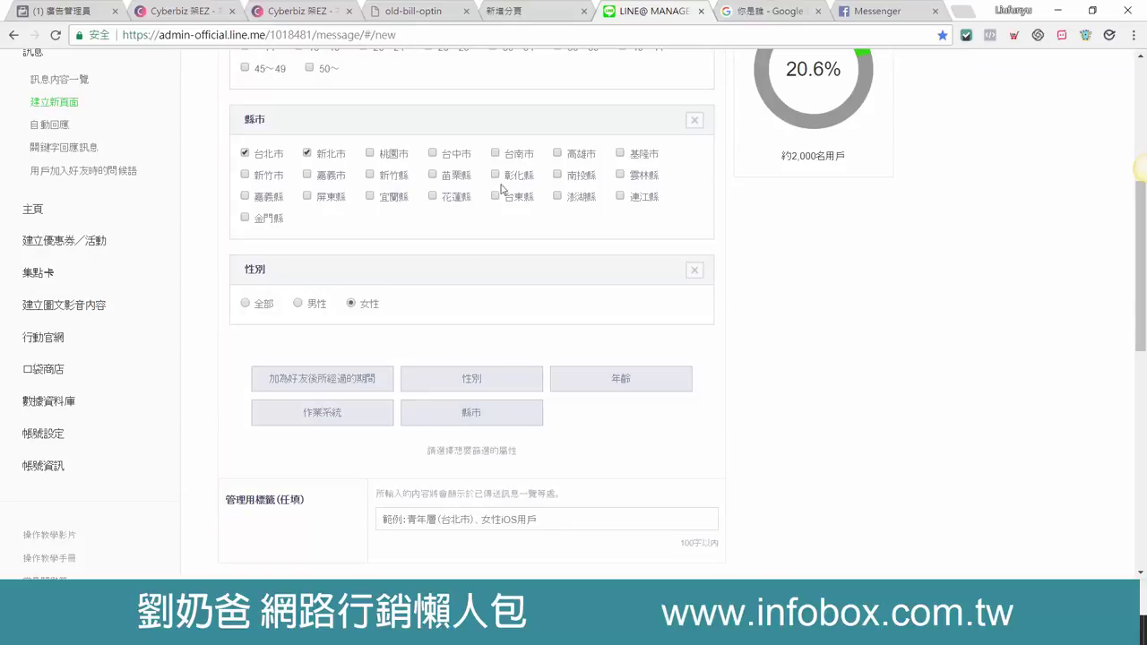
{"action": "scroll", "coordinate": [658, 302], "scroll_direction": "up", "scroll_amount": 2}
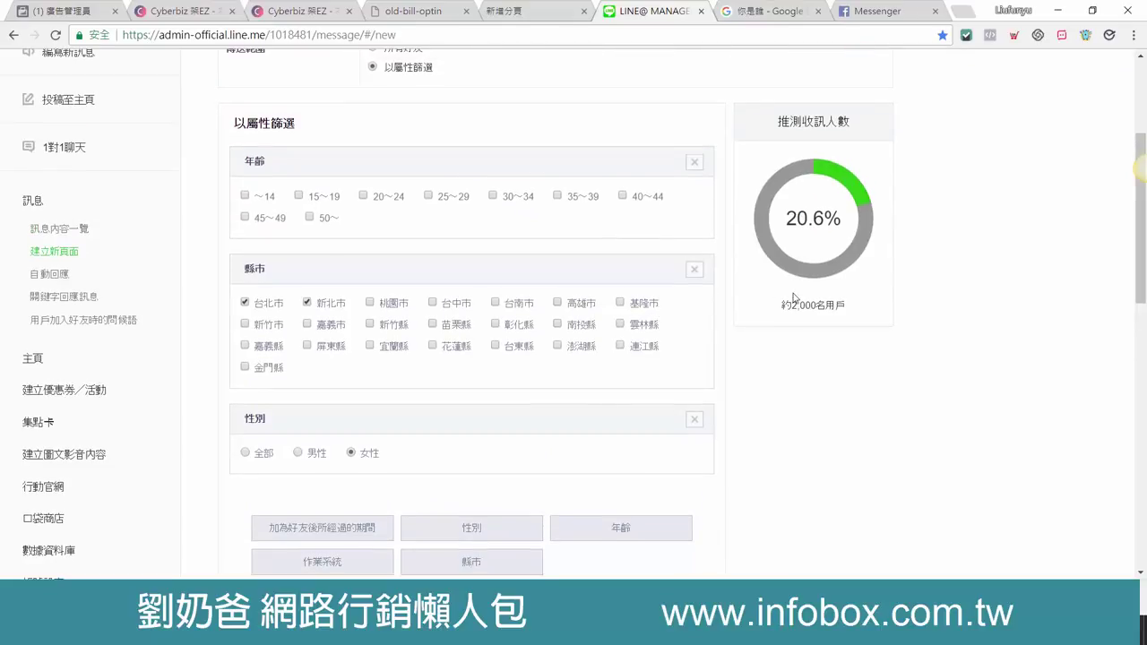
{"action": "left_click_drag", "start_coordinate": [781, 306], "coordinate": [837, 307]}
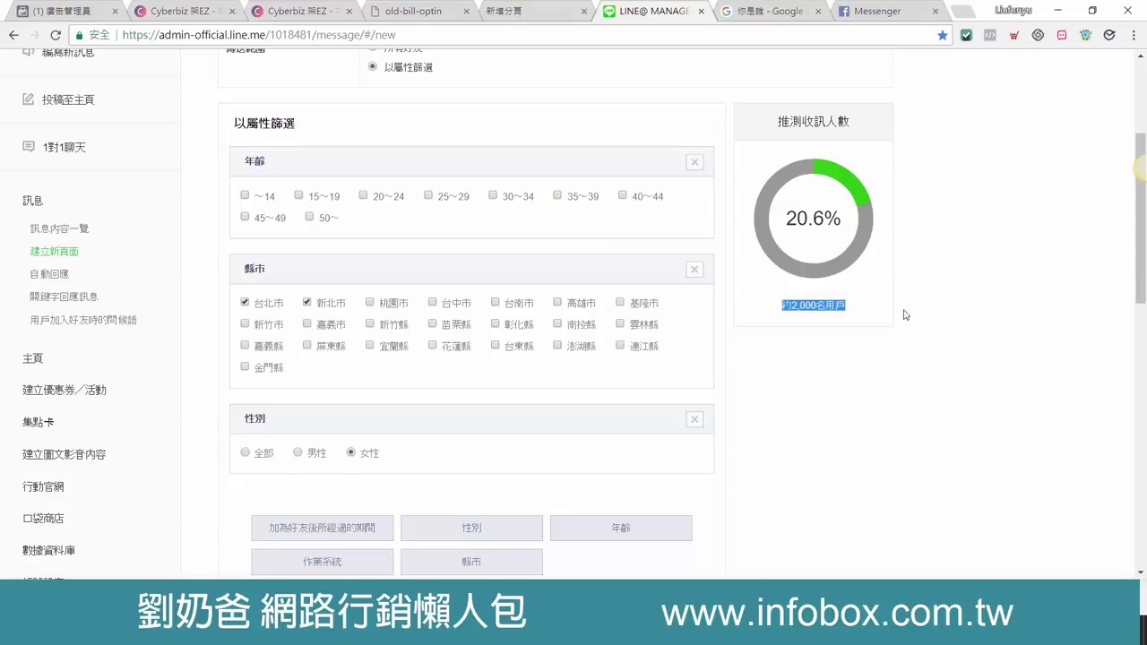
{"action": "left_click", "coordinate": [790, 310]}
{"action": "left_click_drag", "start_coordinate": [783, 307], "coordinate": [850, 310]}
{"action": "scroll", "coordinate": [676, 300], "scroll_direction": "up", "scroll_amount": 3}
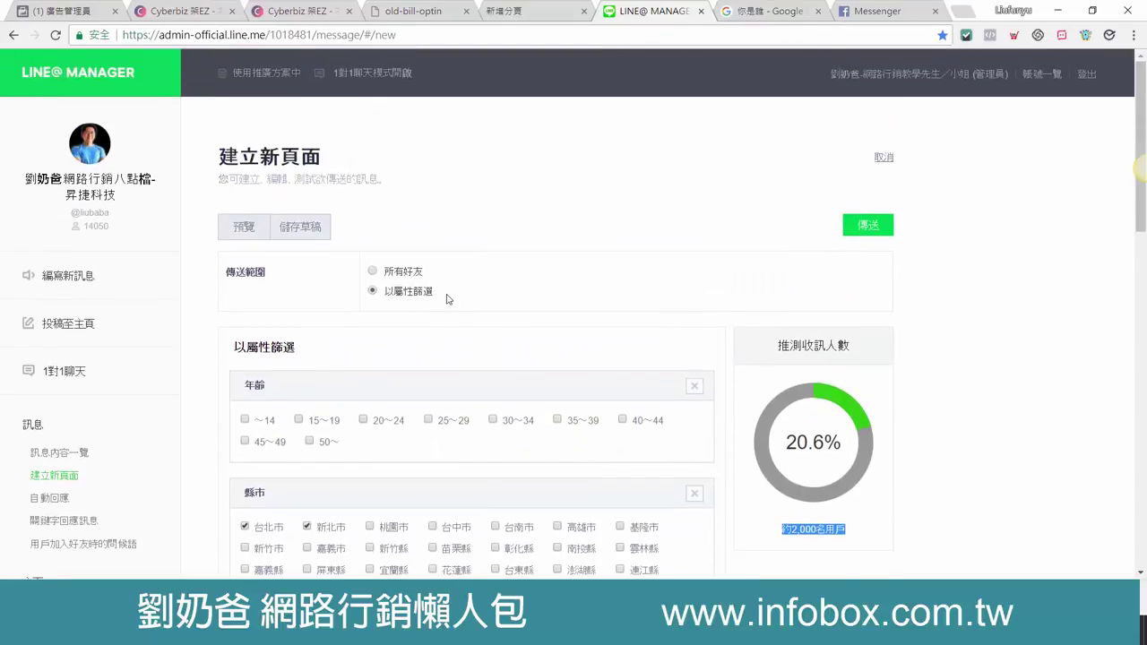
Select the age groups 35～39 and 45～49 in addition to the city and gender filters.
{"action": "scroll", "coordinate": [608, 283], "scroll_direction": "down", "scroll_amount": 1}
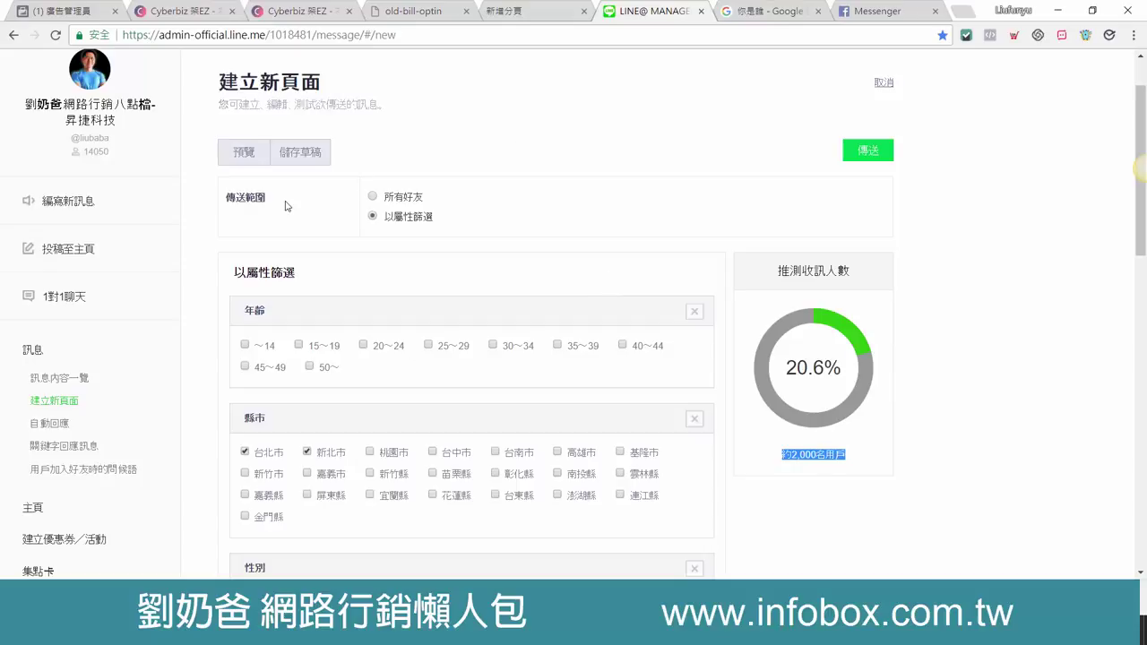
{"action": "left_click", "coordinate": [486, 293]}
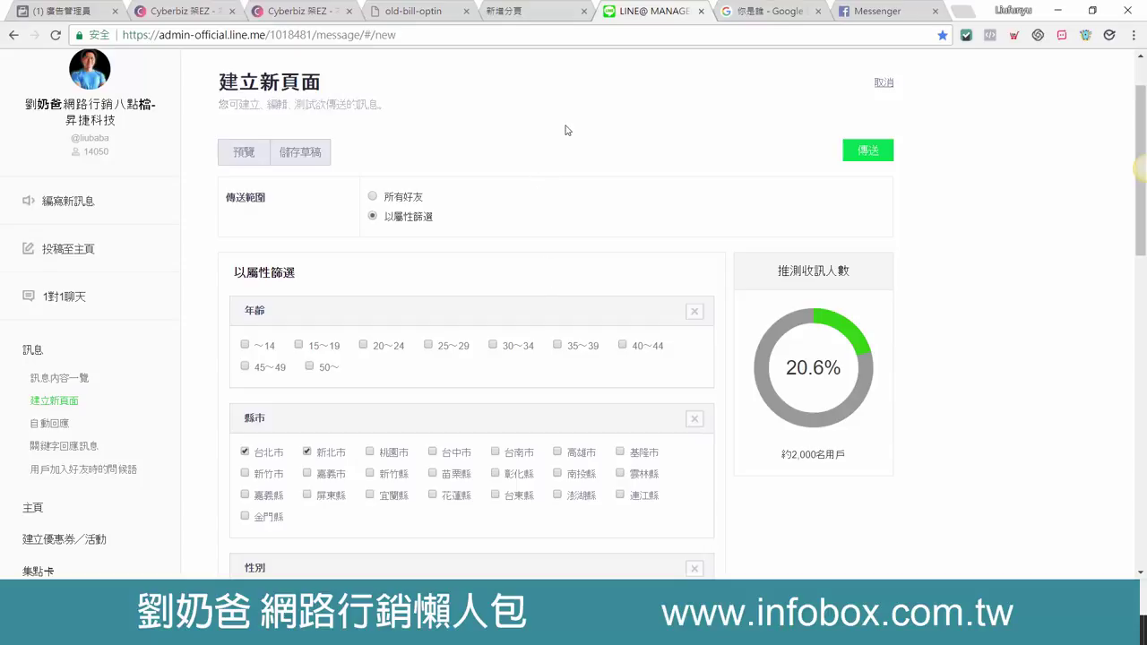
{"action": "left_click", "coordinate": [557, 346]}
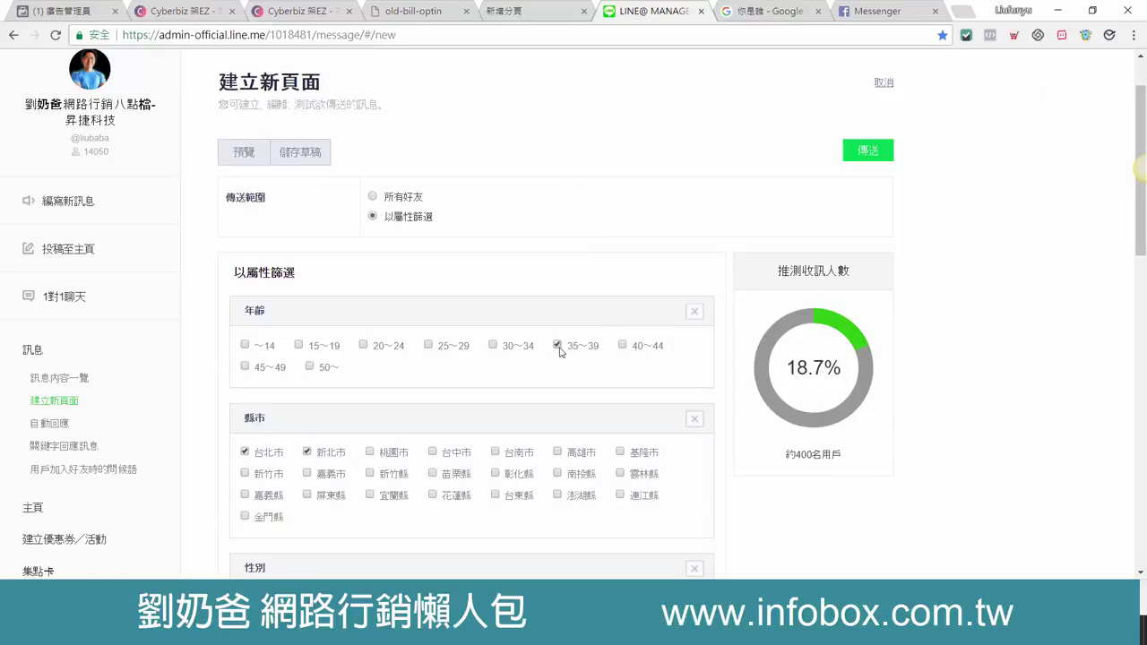
{"action": "left_click", "coordinate": [245, 368]}
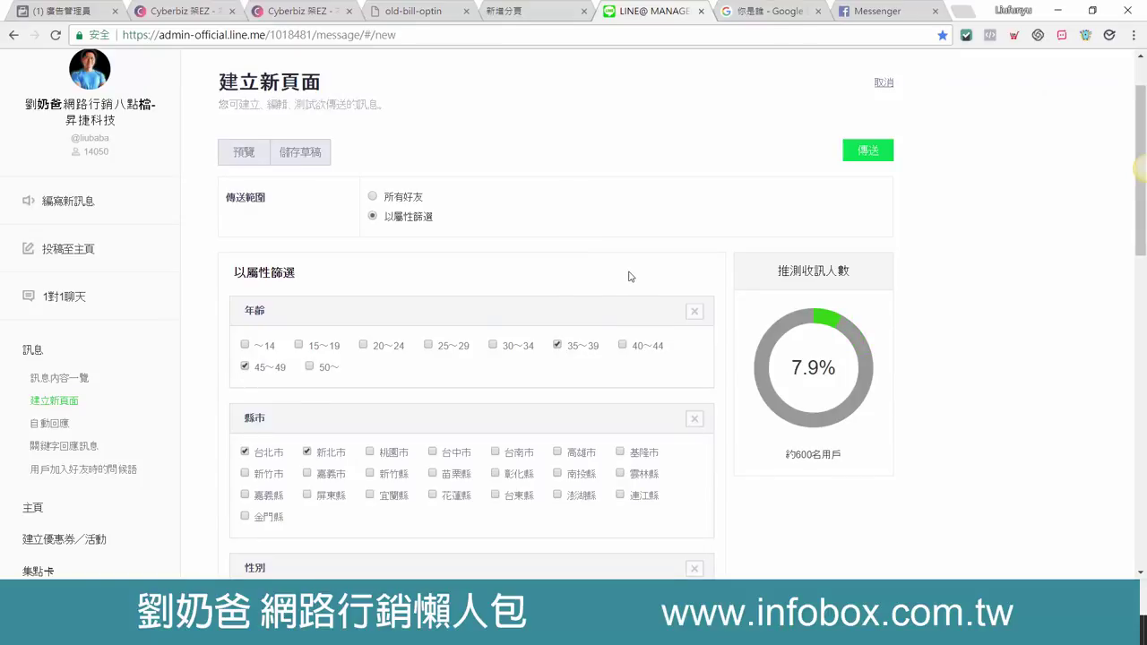